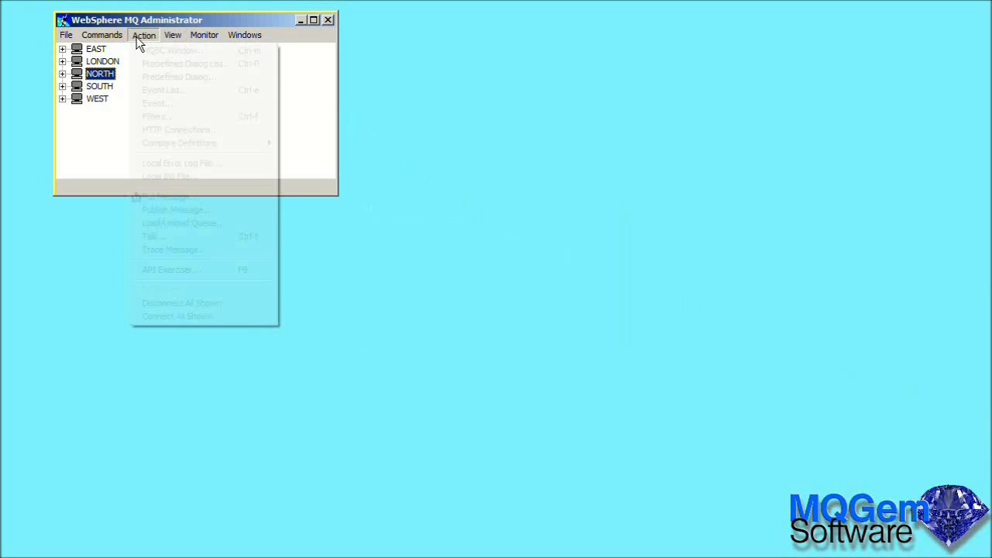
Open the API Exerciser and set the format name in the MQPUT message descriptor to MQFMT_STRING.
left_click(178, 270)
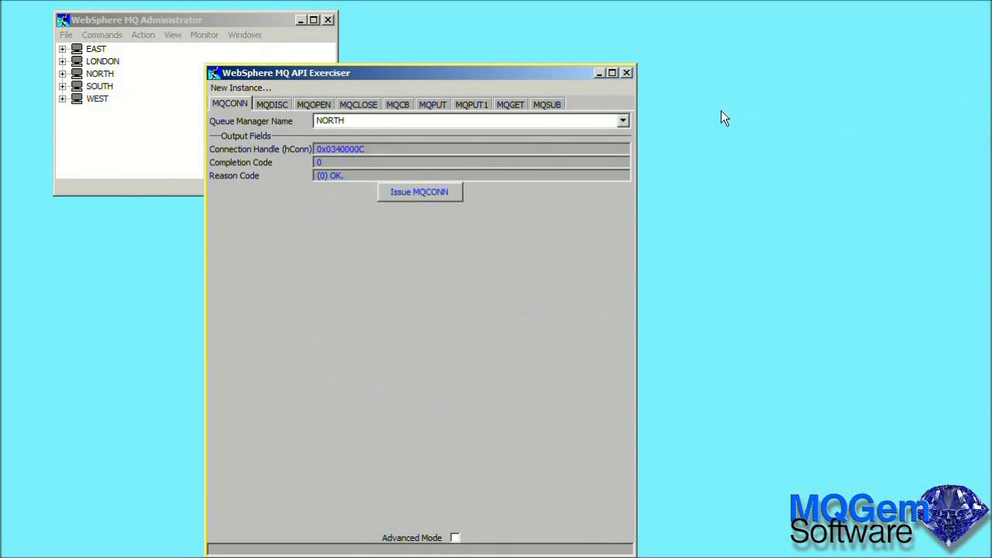
left_click(431, 106)
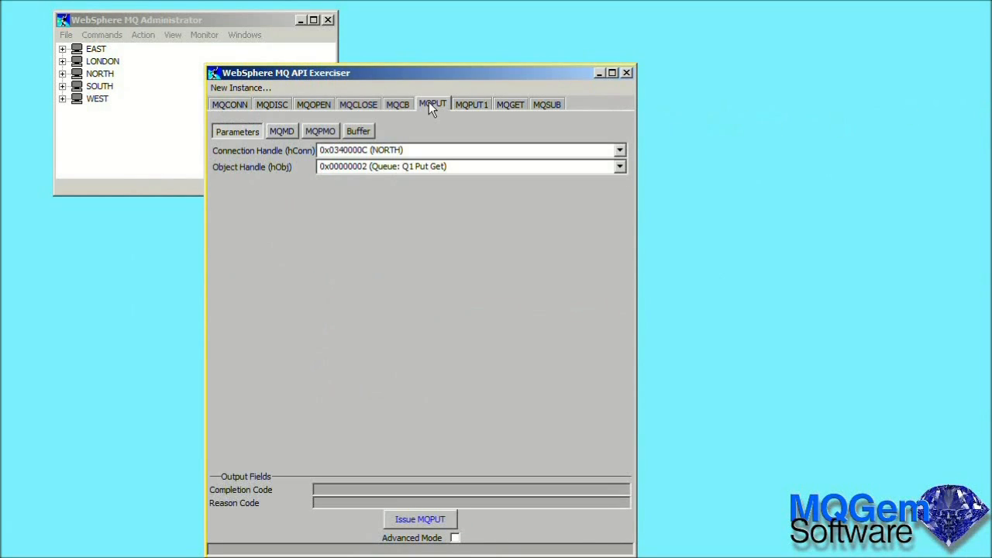
left_click(278, 133)
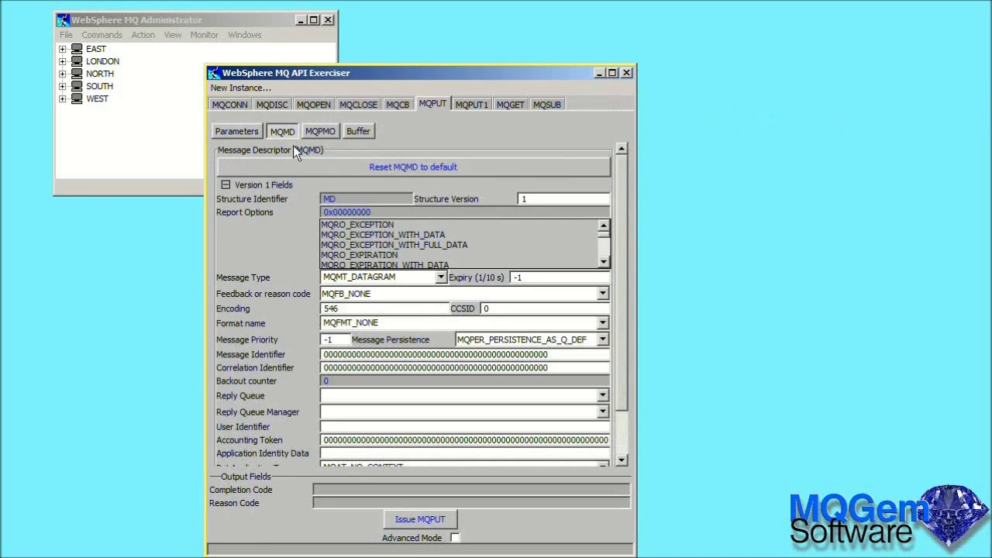
left_click(602, 322)
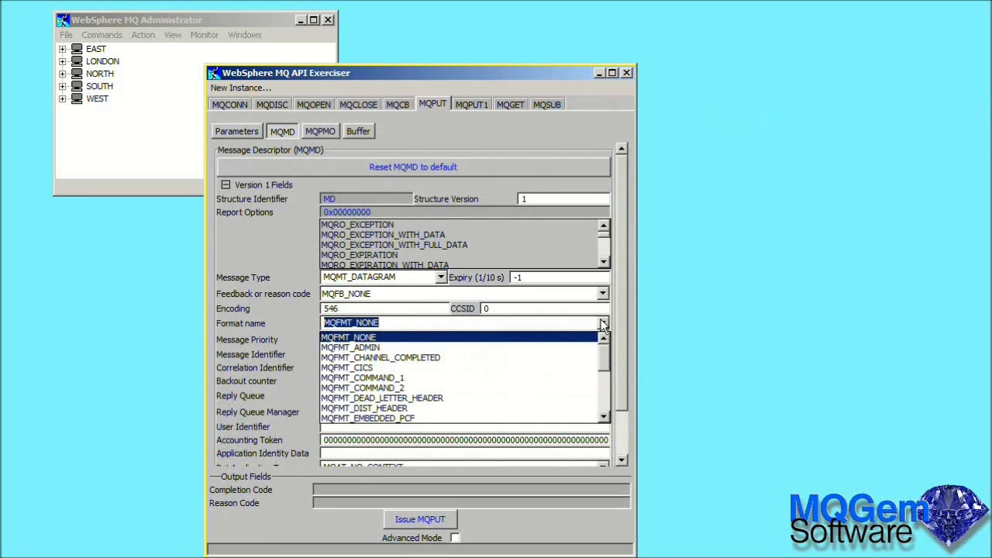
scroll(607, 381, "down", 5)
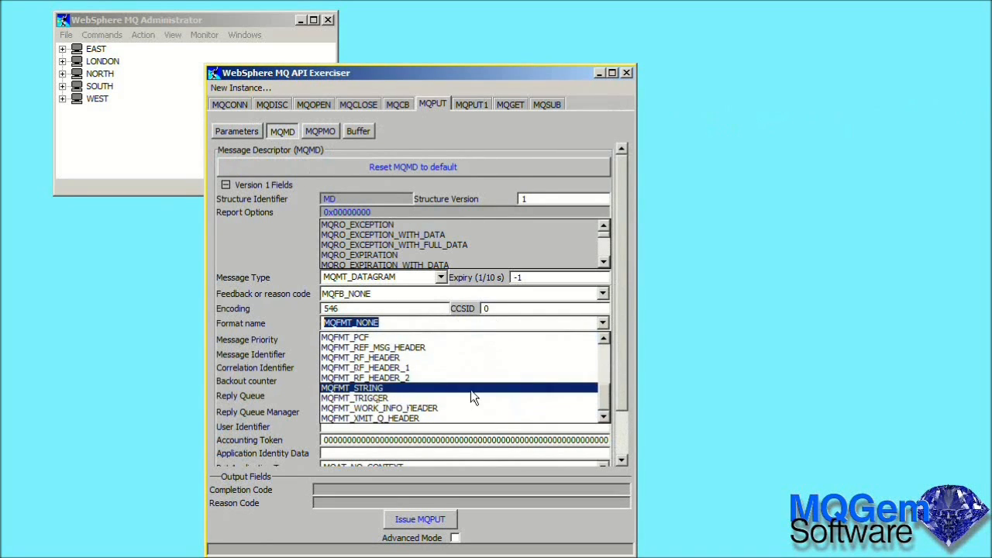
left_click(527, 390)
Select the MQPUT put options MQPMO_NO_SYNCPOINT, MQPMO_NEW_MSG_ID and MQPMO_NEW_CORREL_ID.
left_click(316, 131)
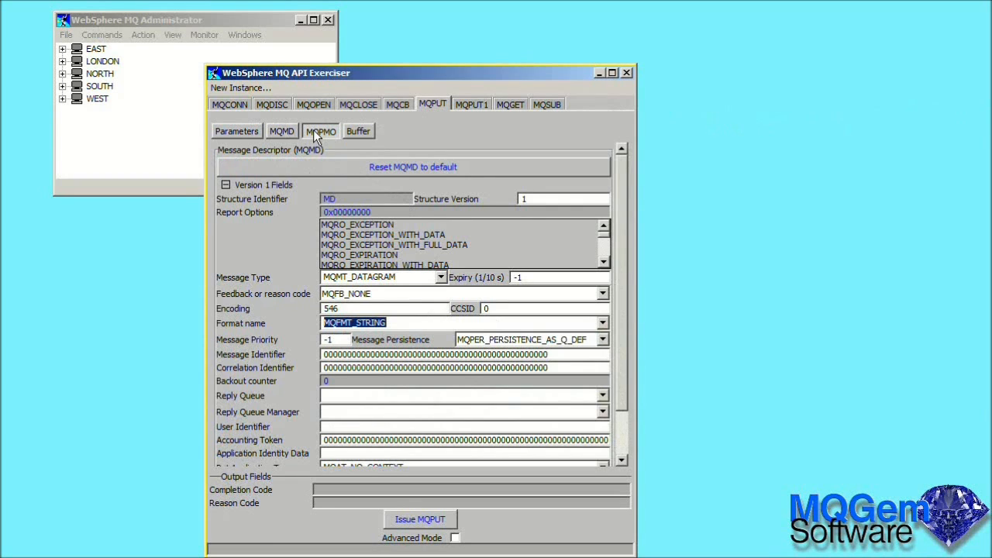
left_click(372, 235)
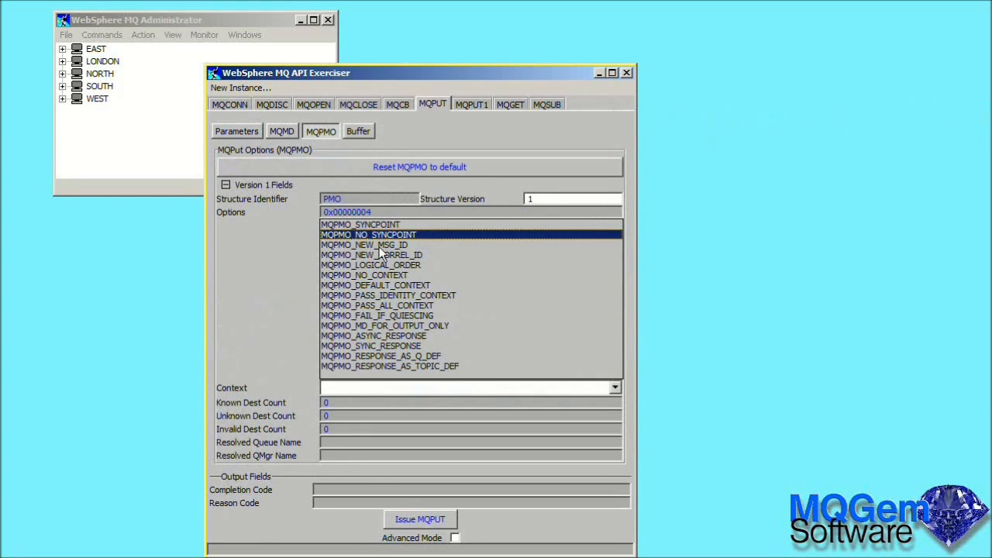
left_click(385, 245)
left_click(386, 255)
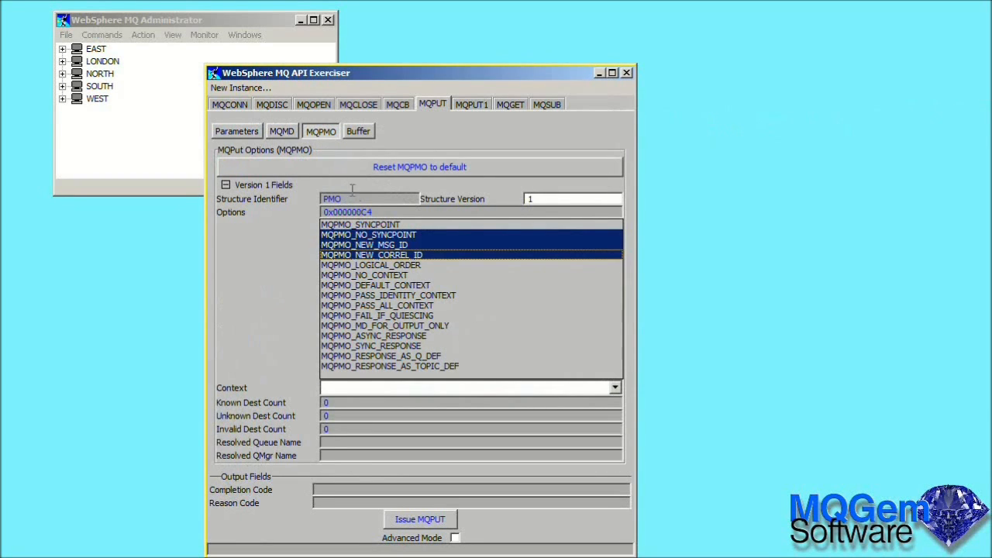
Enter "This is some message text put from the API Exerciser" as the message buffer and issue the MQPUT.
left_click(358, 132)
type("This is ")
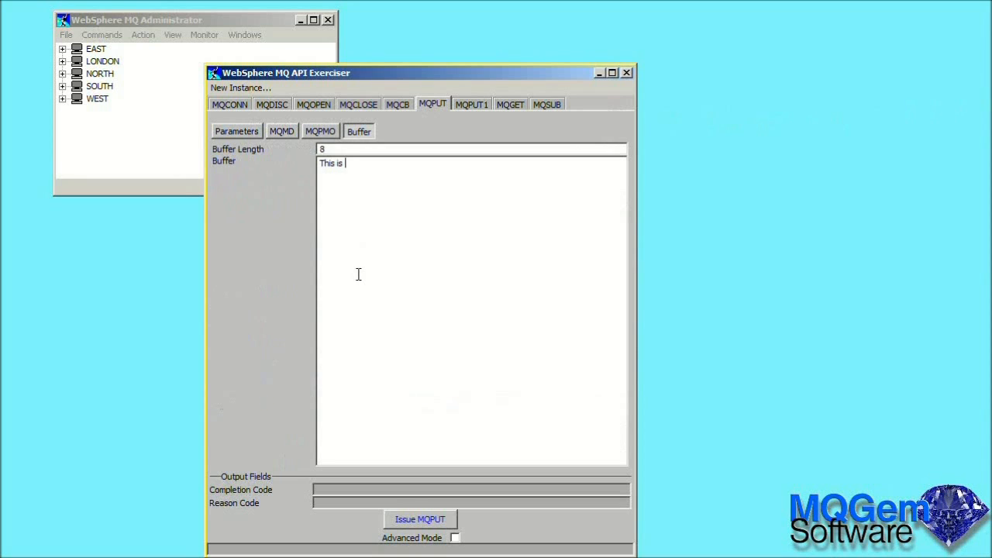
type("some message text put fr")
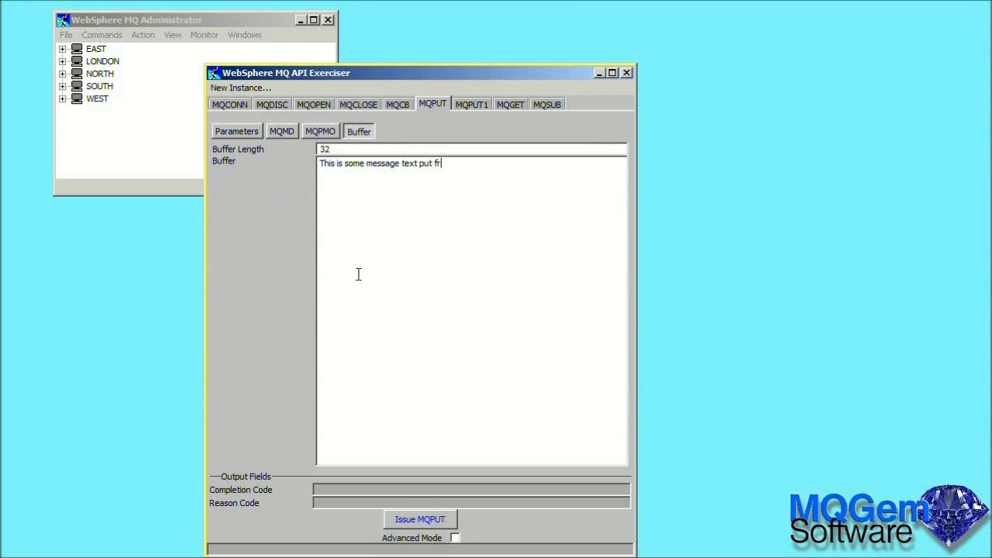
type("om the API Exerciser")
left_click(430, 521)
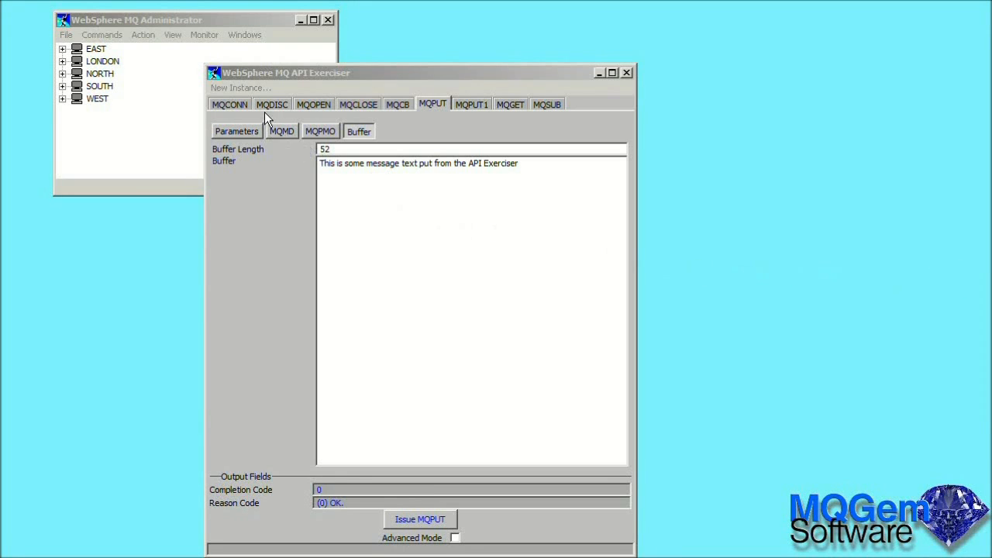
Set the structure version of the MQPUT put options (MQPMO) to 6.
left_click(310, 132)
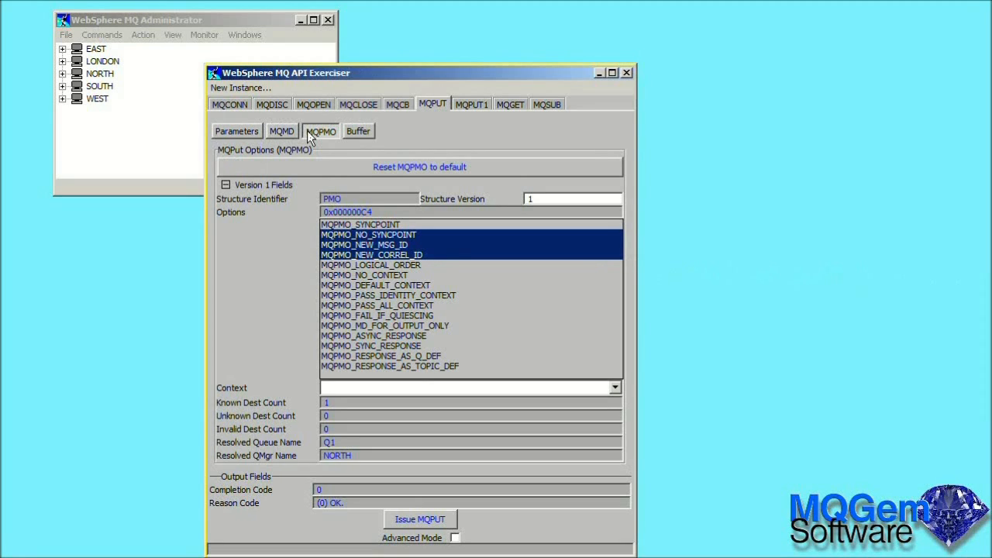
left_click_drag(543, 199, 518, 200)
type("6")
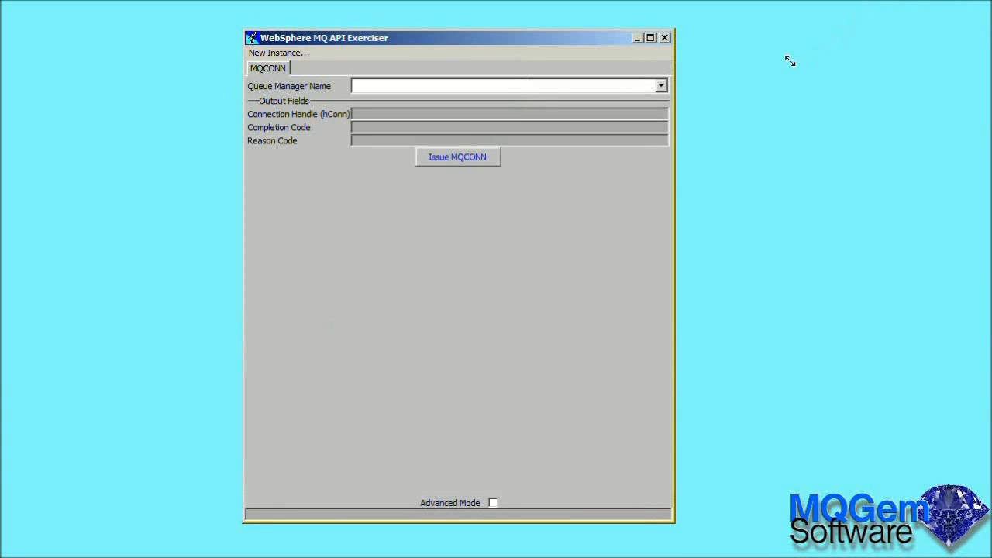
Issue an MQCONN to queue manager NORTH, and view and close its queue manager properties.
left_click(661, 82)
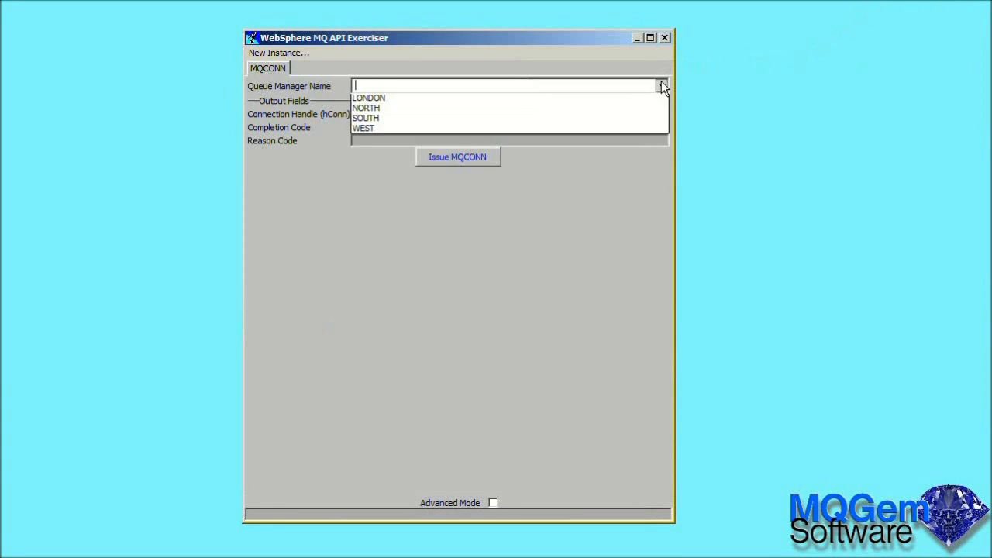
left_click(627, 123)
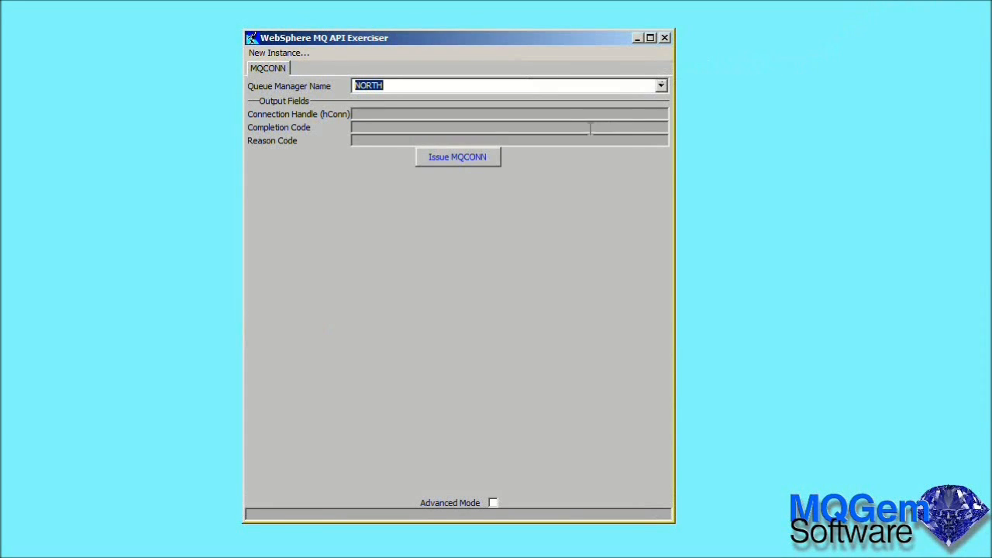
left_click(474, 160)
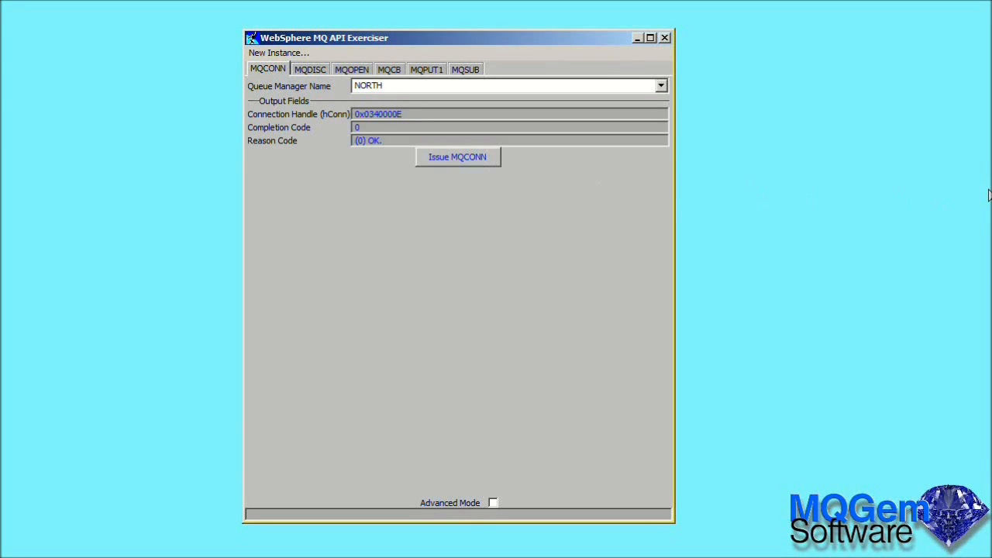
double_click(377, 87)
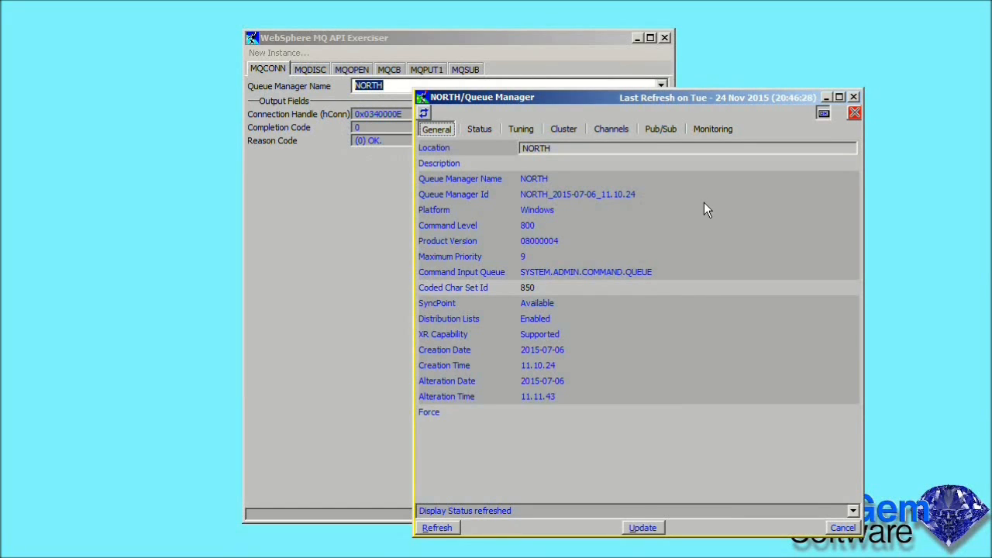
left_click(854, 97)
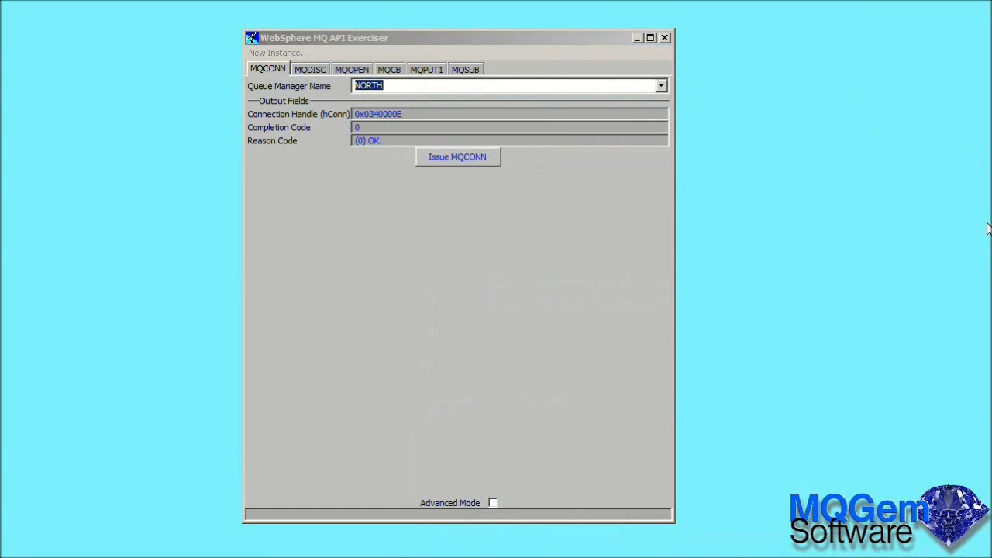
Select the MQOPEN options MQOO_INPUT_AS_Q_DEF, MQOO_OUTPUT and MQOO_BROWSE, trying MQOO_INPUT_EXCLUSIVE as well and deselecting it.
left_click(355, 69)
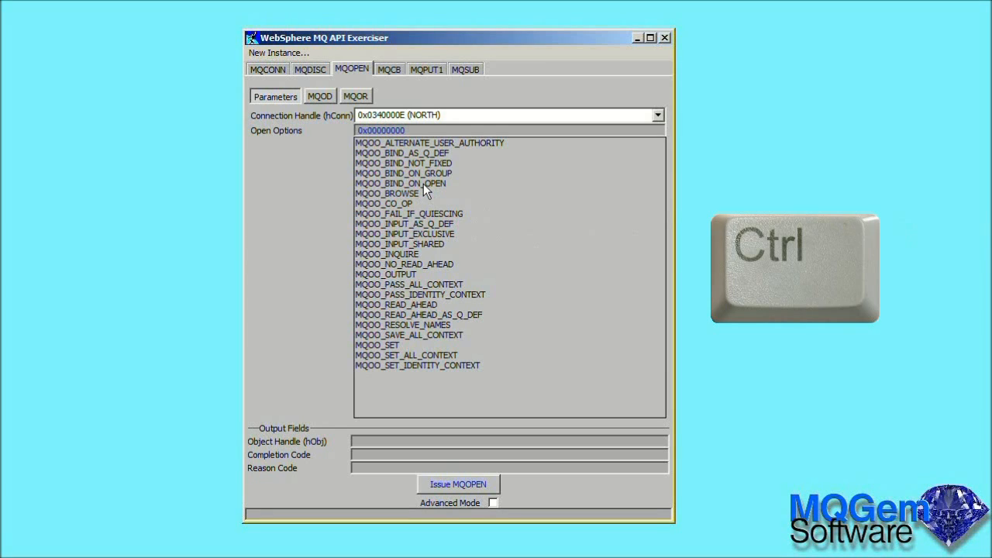
left_click(405, 224, "ctrl")
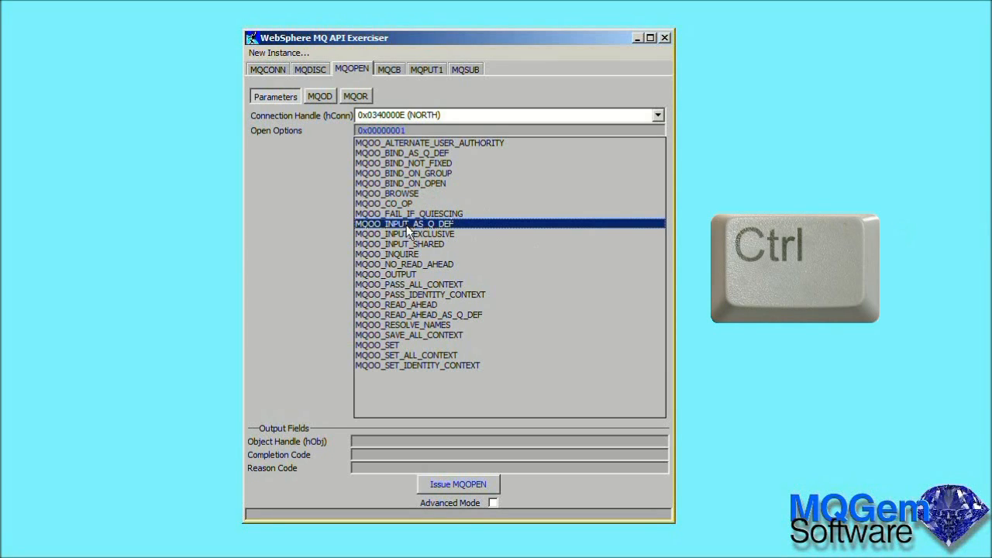
left_click(410, 274, "ctrl")
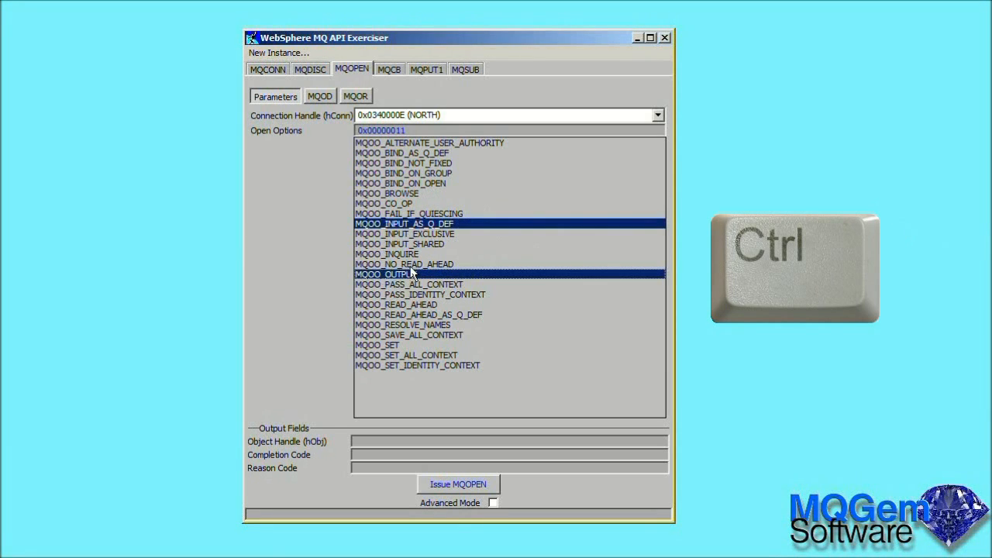
left_click(406, 193, "ctrl")
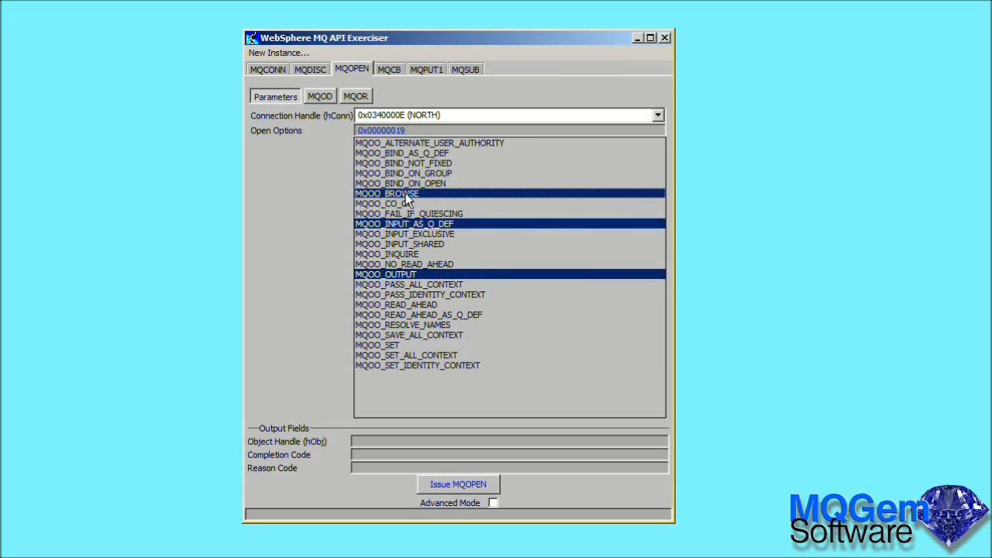
left_click(408, 233, "ctrl")
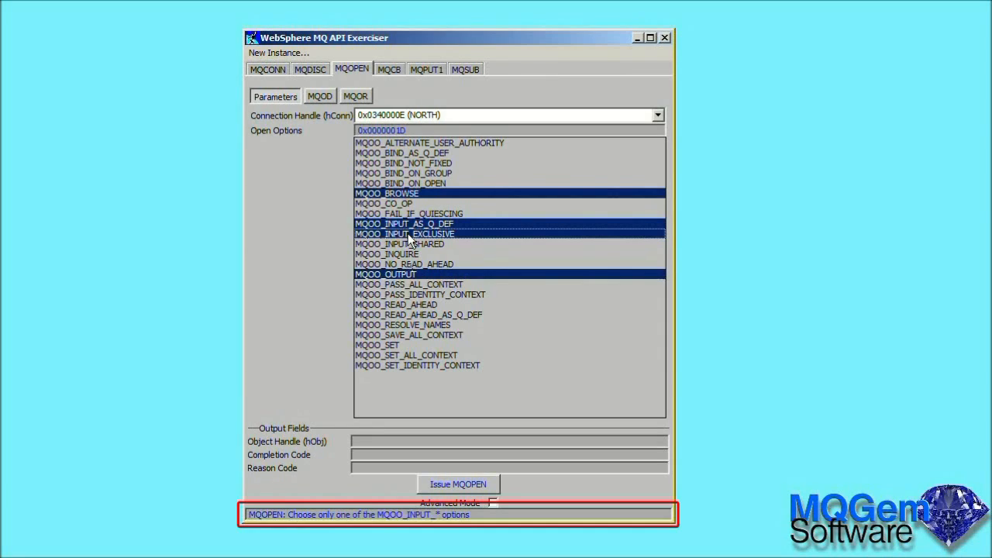
left_click(407, 233, "ctrl")
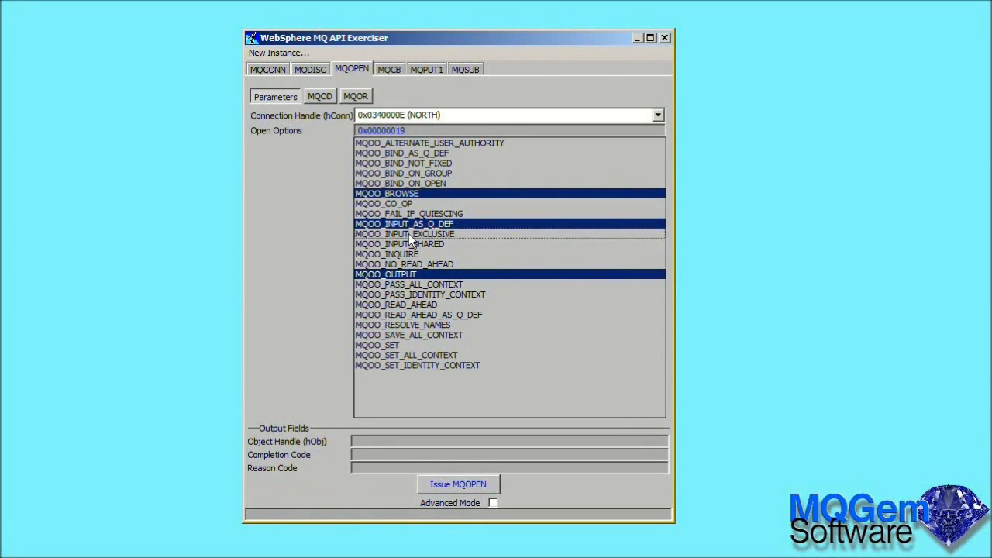
Choose Q1 as the object name in the object descriptor and issue the MQOPEN.
left_click(322, 97)
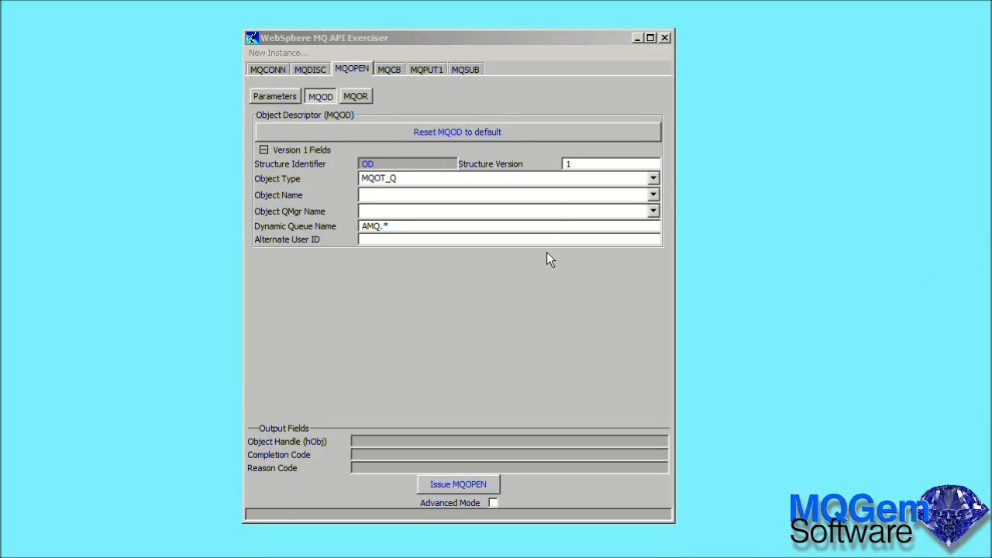
left_click(653, 195)
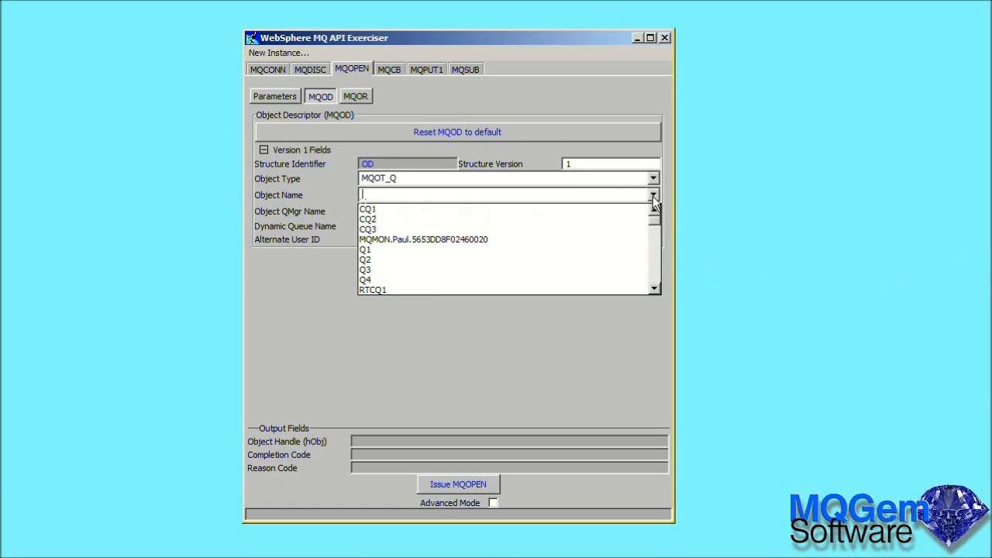
left_click(583, 250)
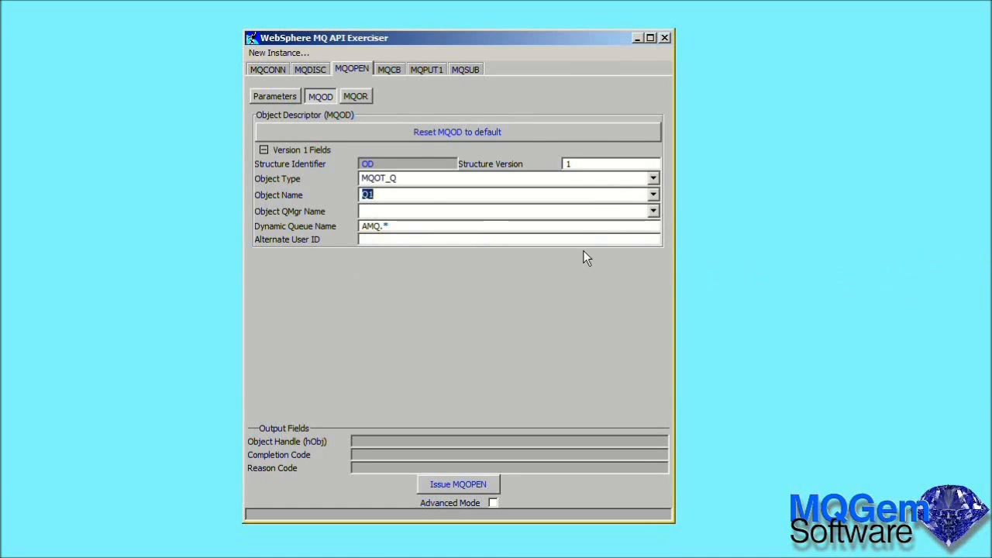
left_click(482, 485)
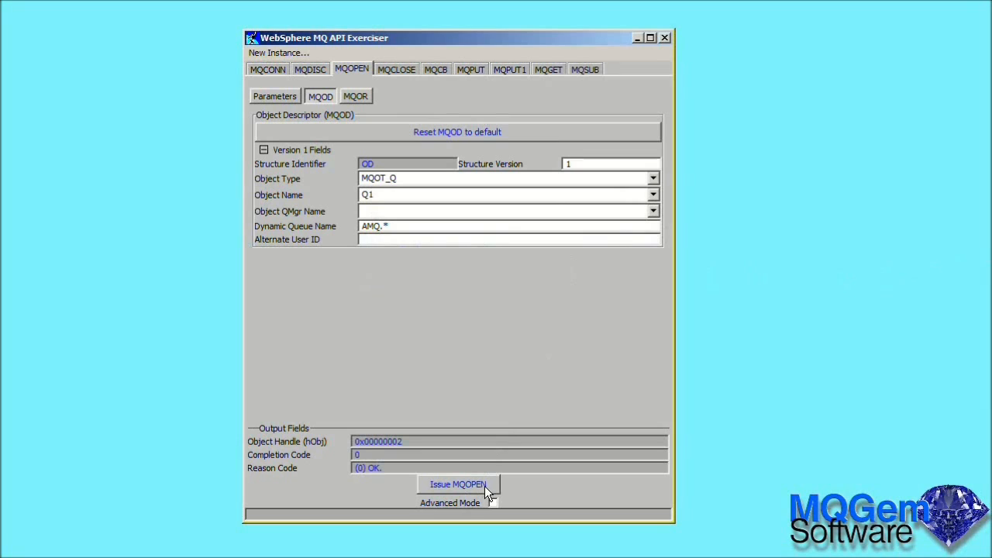
Set the MQOD structure version to 4, collapse the Version 3 fields and look through the added fields.
left_click_drag(586, 163, 552, 169)
type("4")
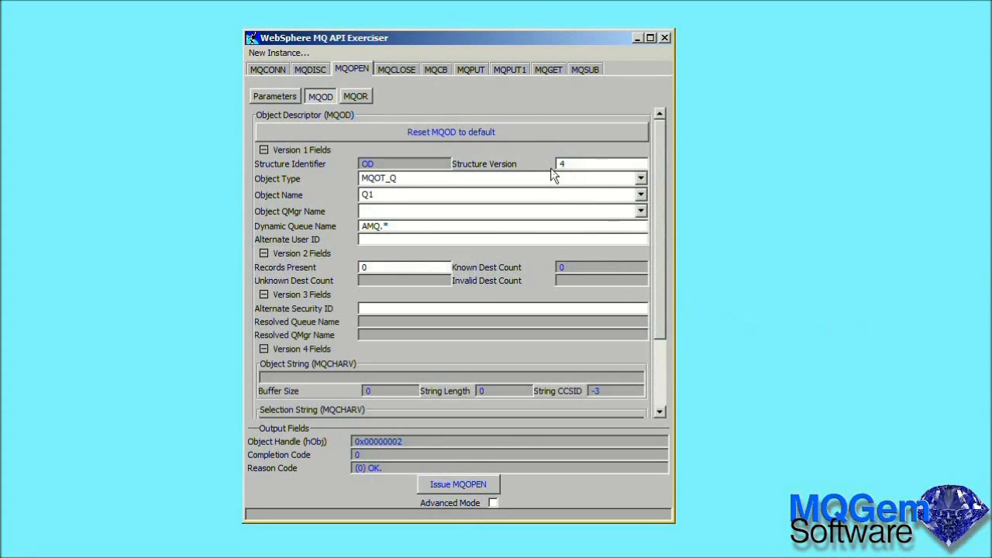
left_click(263, 295)
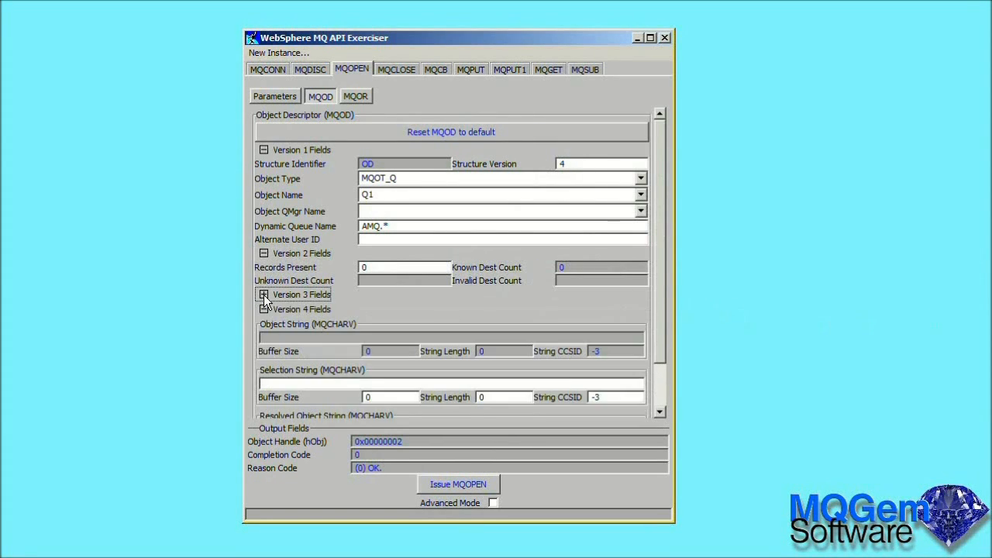
scroll(658, 260, "down", 1)
scroll(656, 287, "down", 2)
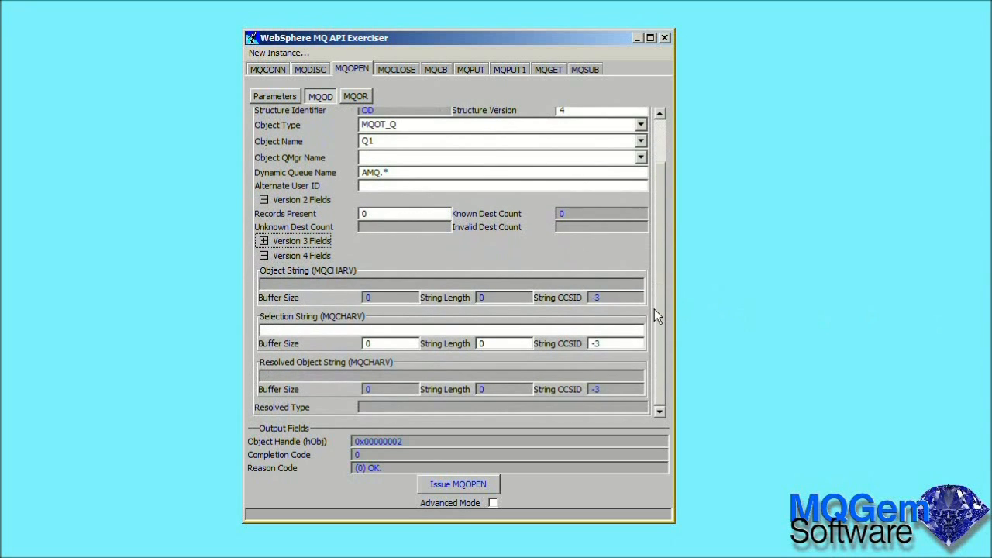
scroll(654, 282, "up", 3)
Enter mqgemusr as the alternate user ID and reset the whole MQOD to its default values.
left_click(537, 241)
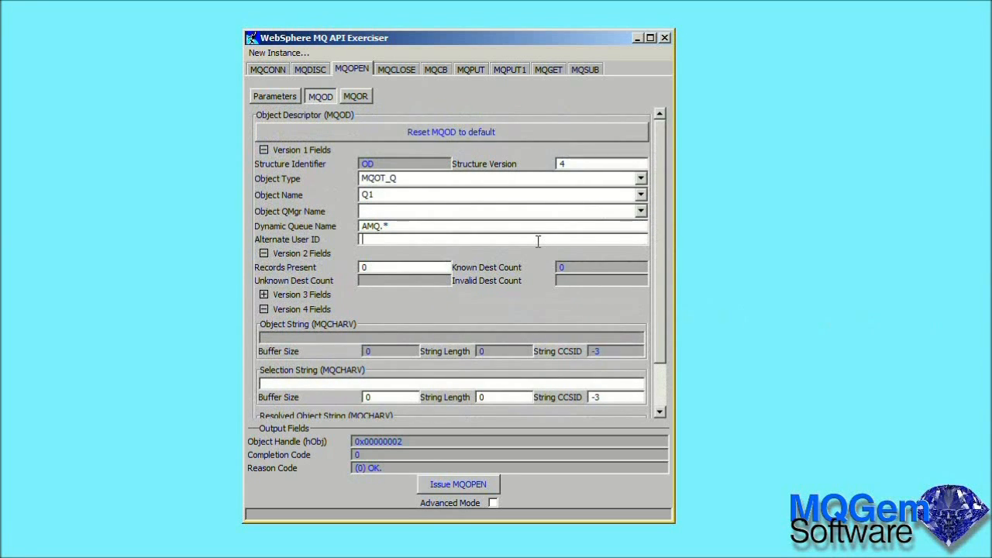
type("mqgemusr")
left_click(540, 134)
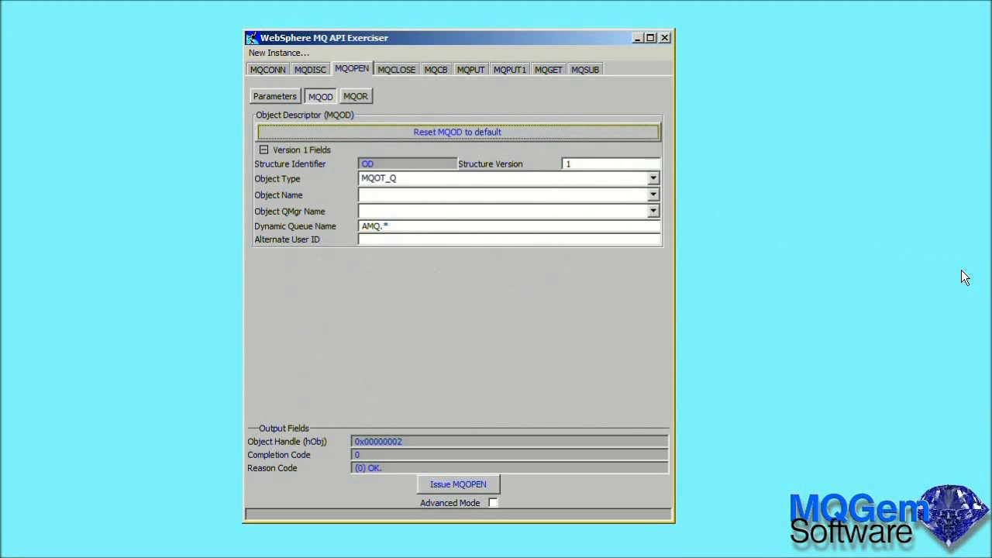
Enter Q.ABC as the object name in the MQOD and open that queue's definition dialog.
left_click(372, 197)
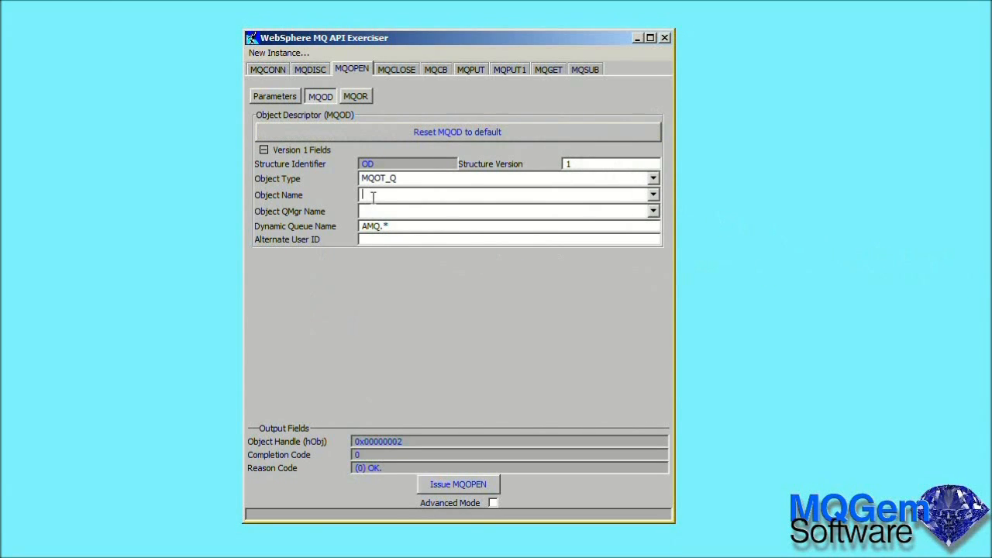
type("Q.ABC")
double_click(397, 194)
Define Q.ABC as a Local queue, create it and close its definition dialog.
left_click_drag(363, 131, 543, 131)
left_click(395, 194)
left_click(412, 196)
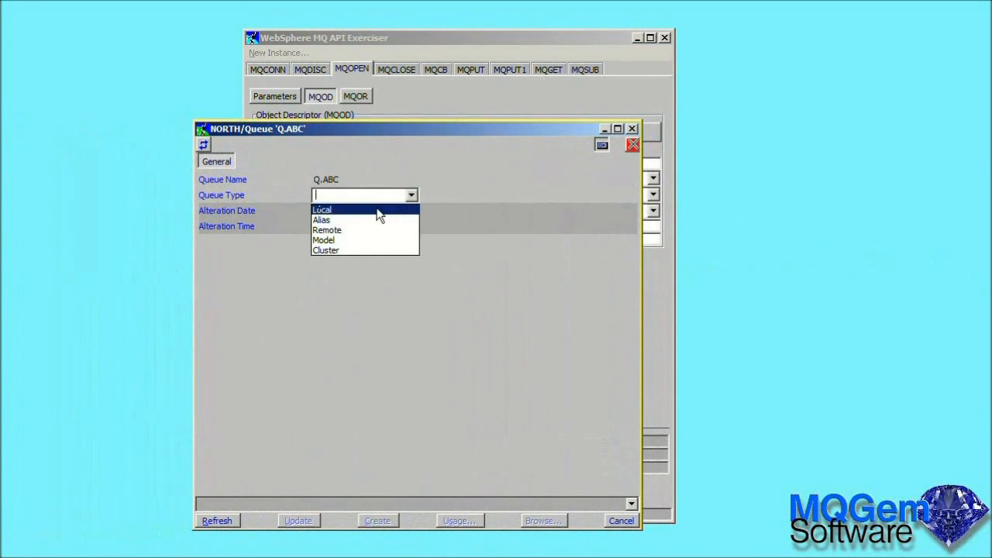
left_click(380, 212)
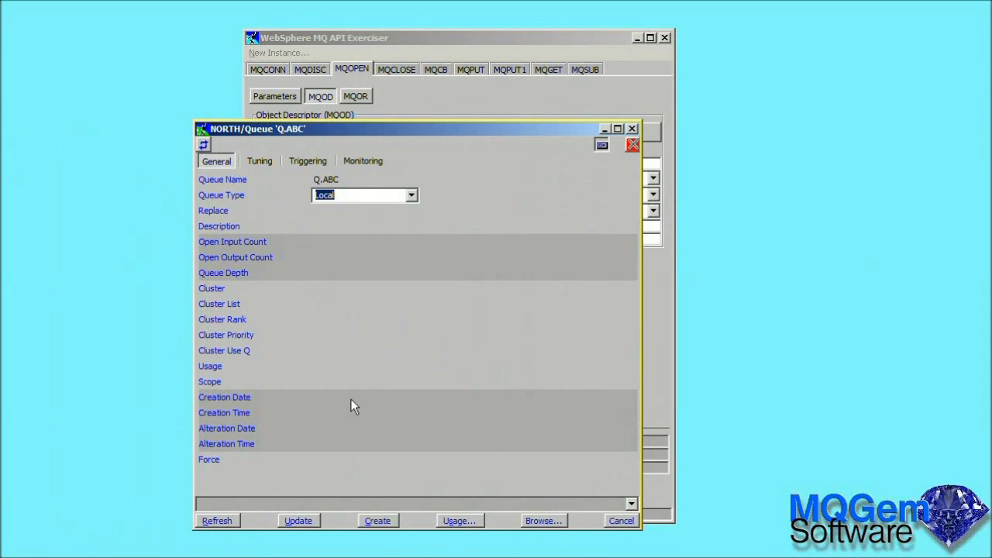
left_click(390, 523)
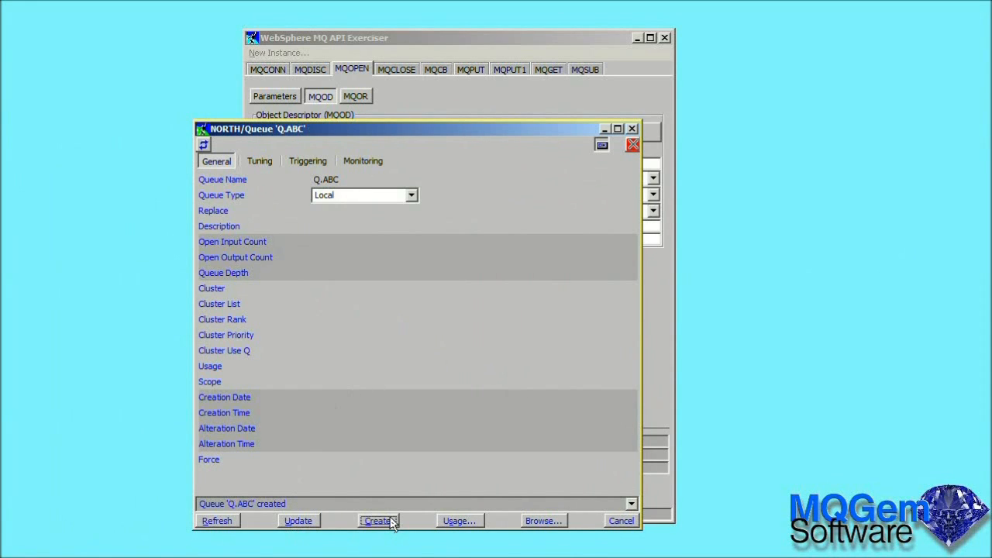
left_click(633, 129)
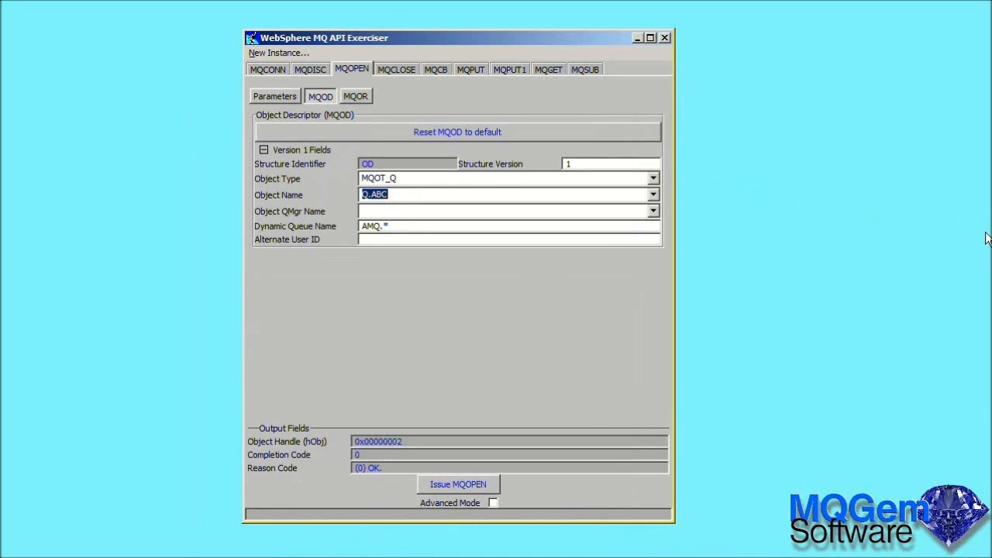
In the MQPUT message descriptor (MQMD), set the format name to MQFMT_STRING.
left_click(468, 69)
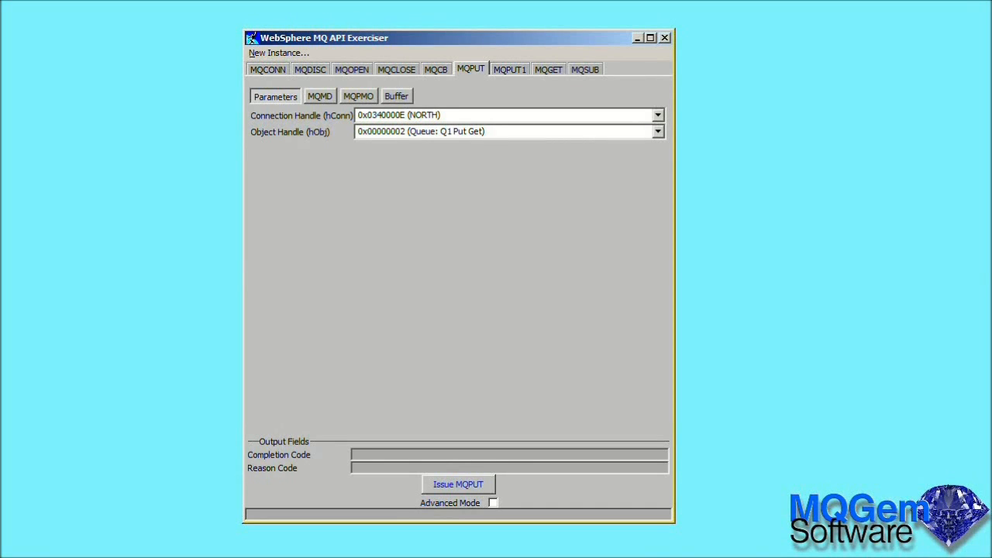
left_click(321, 96)
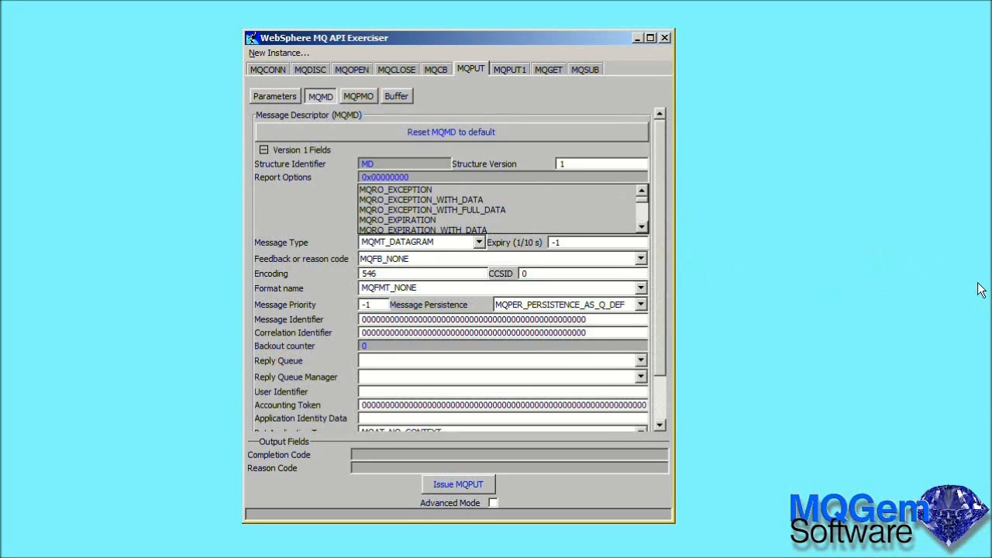
left_click(641, 288)
left_click_drag(643, 326, 643, 372)
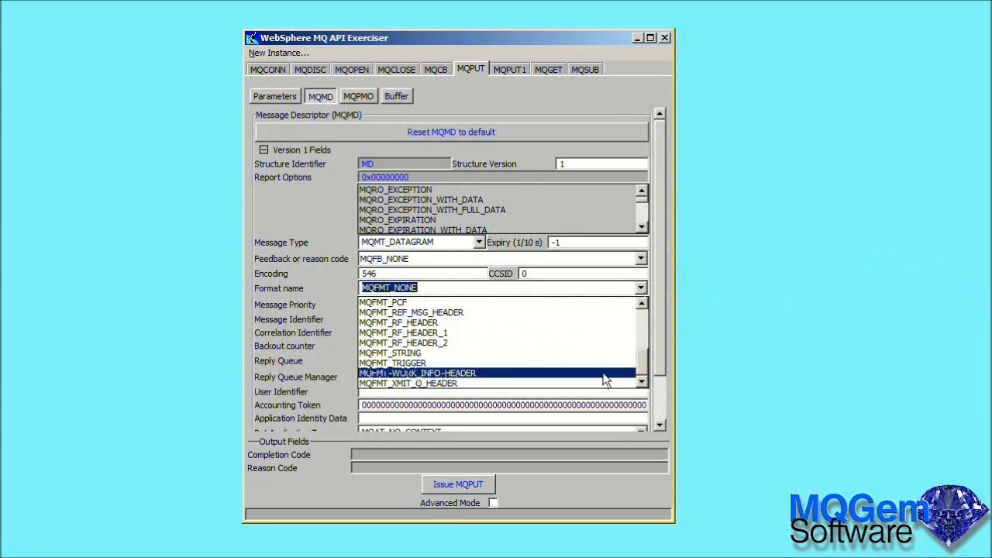
left_click(565, 354)
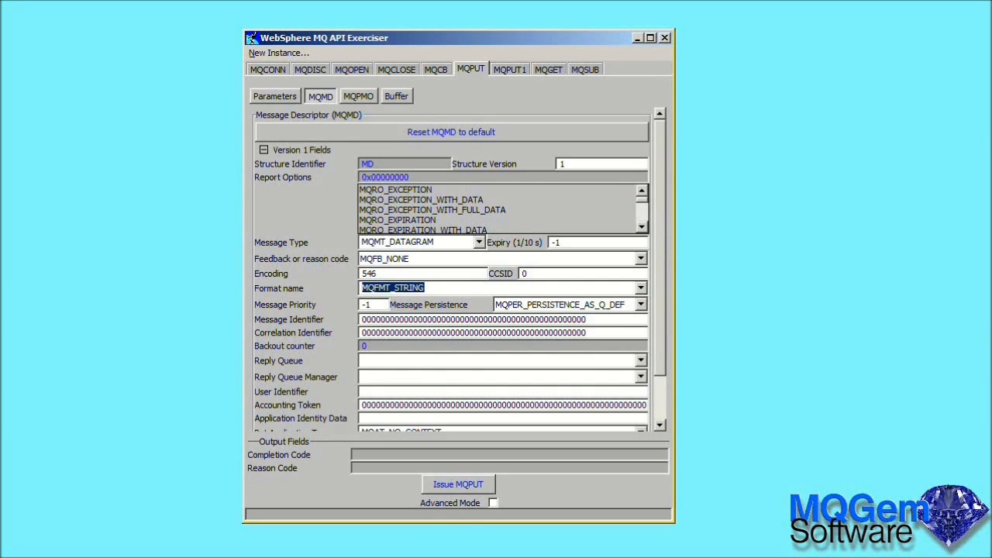
left_click(948, 84)
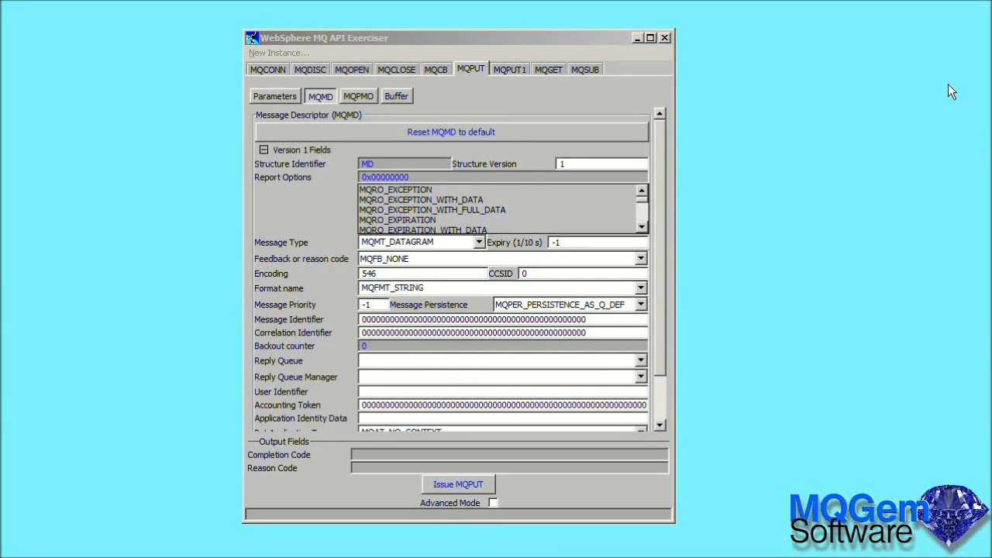
left_click(569, 36)
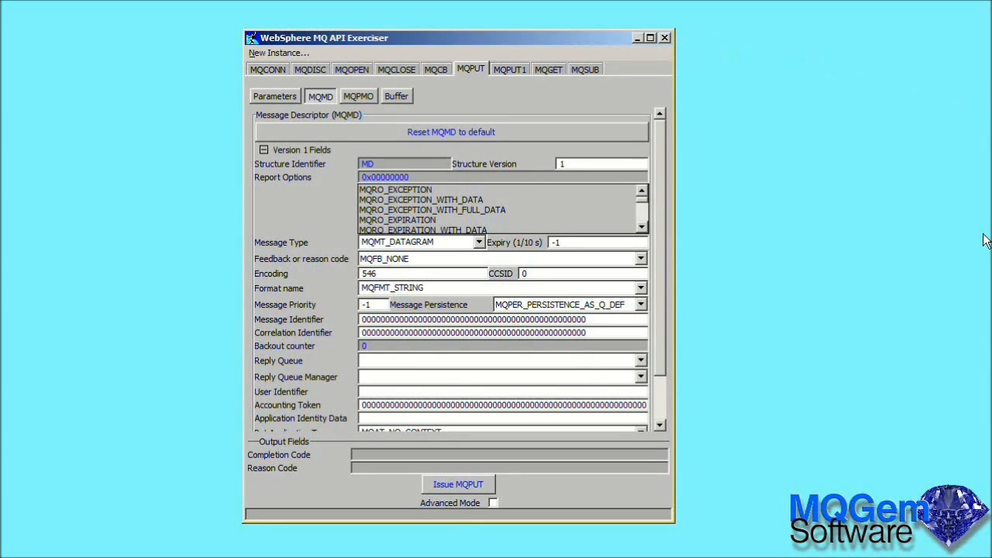
Select the put message options MQPMO_NO_SYNCPOINT, MQPMO_NEW_MSG_ID and MQPMO_NEW_CORREL_ID for the MQPUT.
left_click(357, 97)
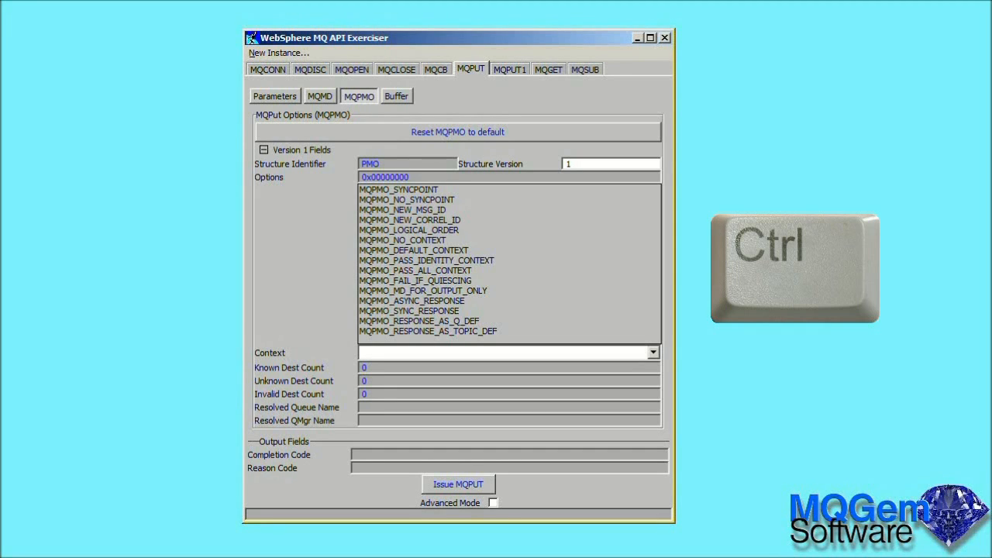
left_click(397, 200, "ctrl")
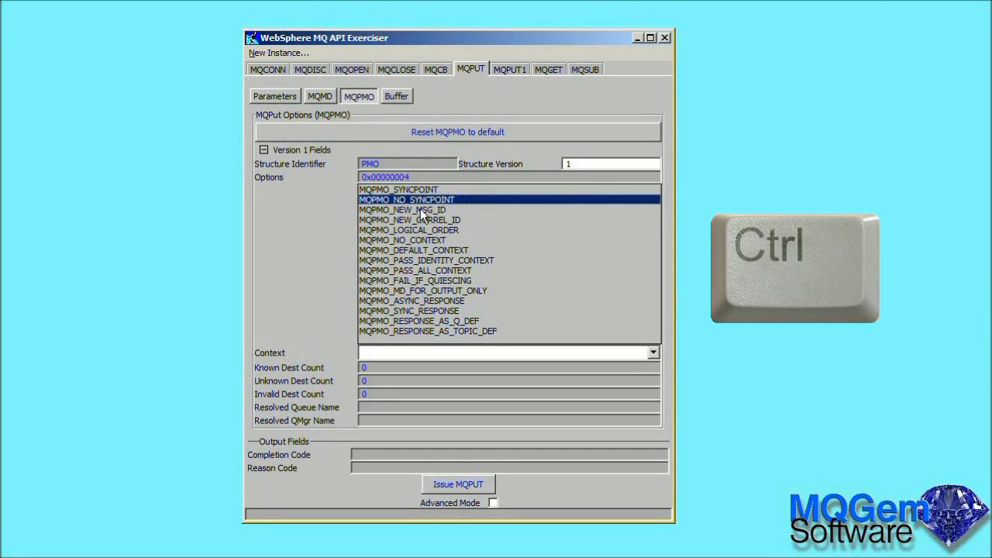
left_click(421, 209, "ctrl")
left_click(452, 221, "ctrl")
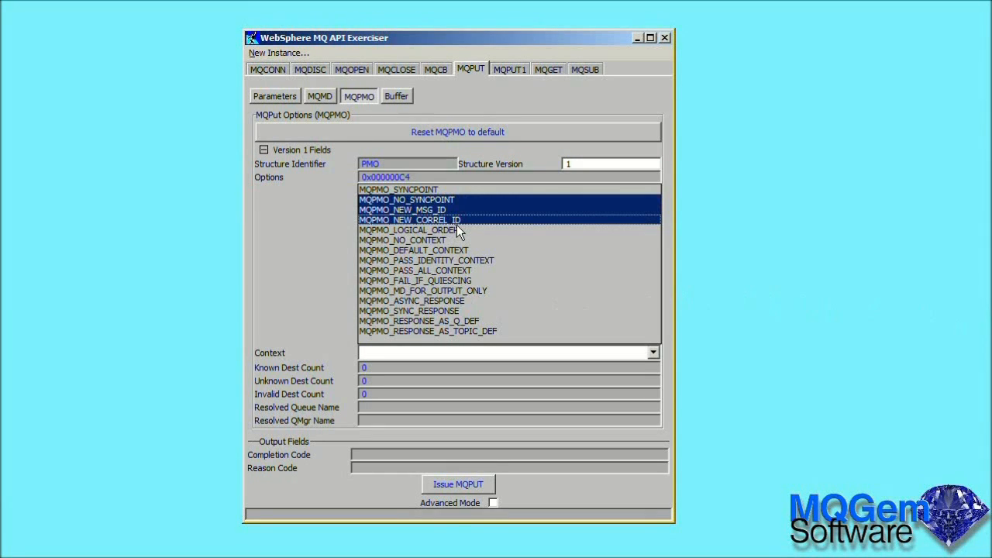
Enter "My message text can be typed in here. and the buffer length is automatically calculated as we go along." as the MQPUT buffer and issue the MQPUT.
left_click(396, 97)
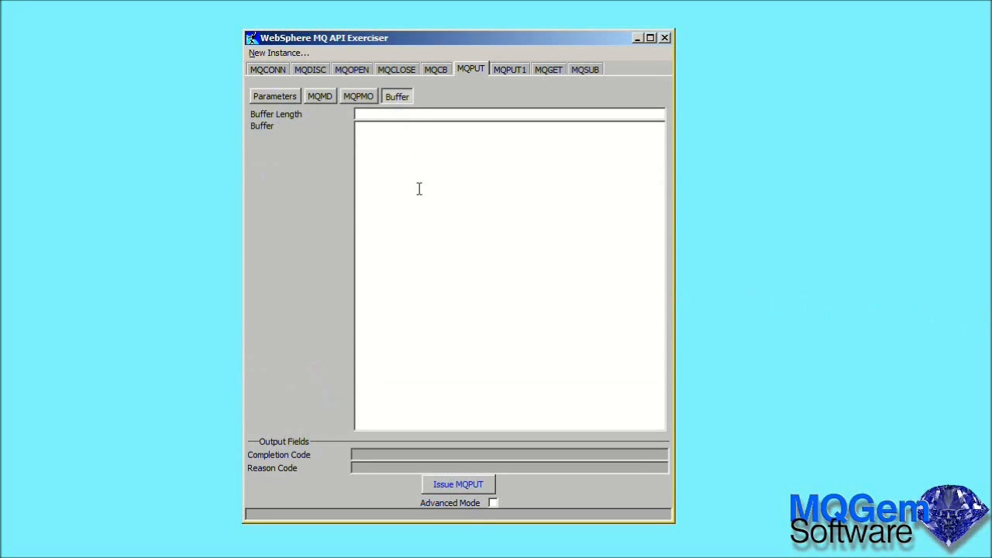
left_click(418, 189)
type("My message tex")
type("t can be typed in he")
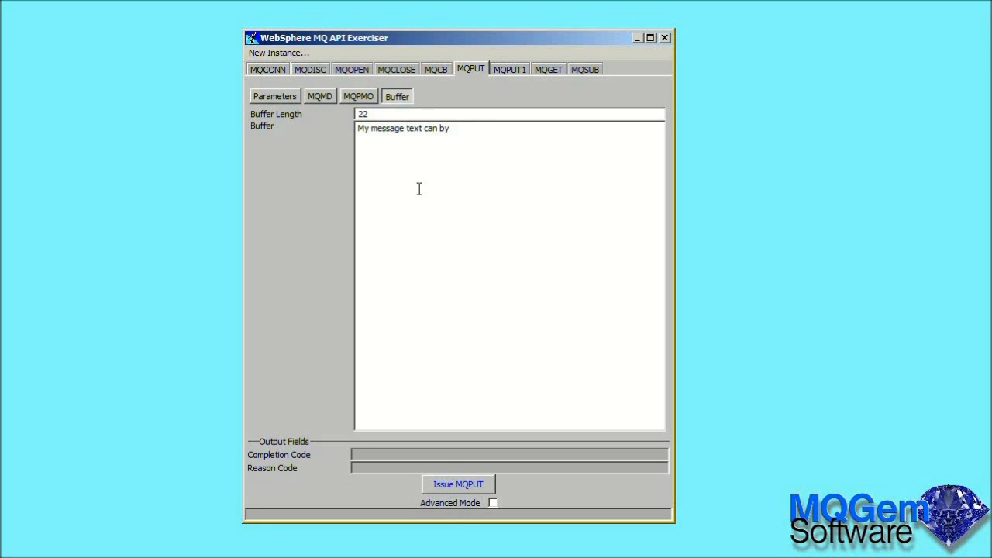
type("re. and t")
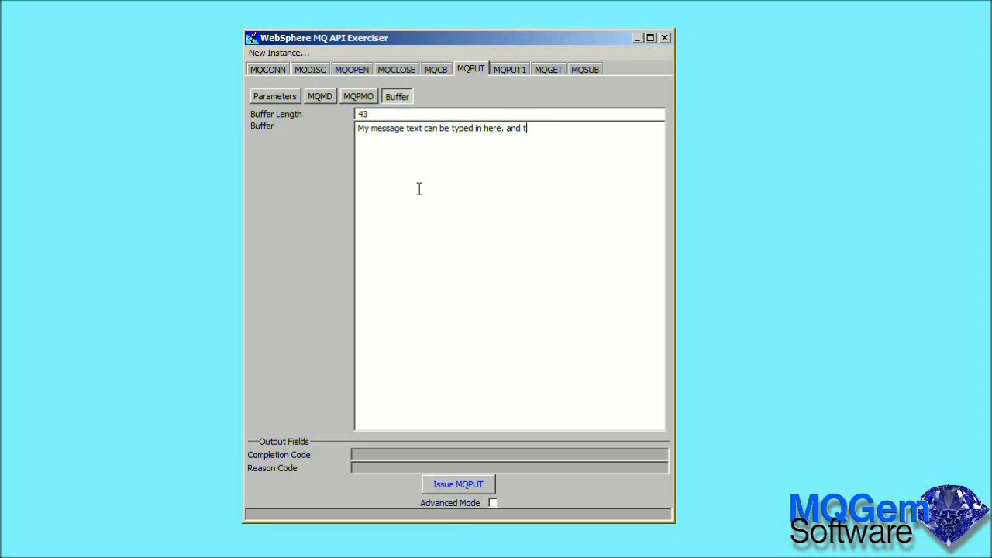
type("he buffer length is aut")
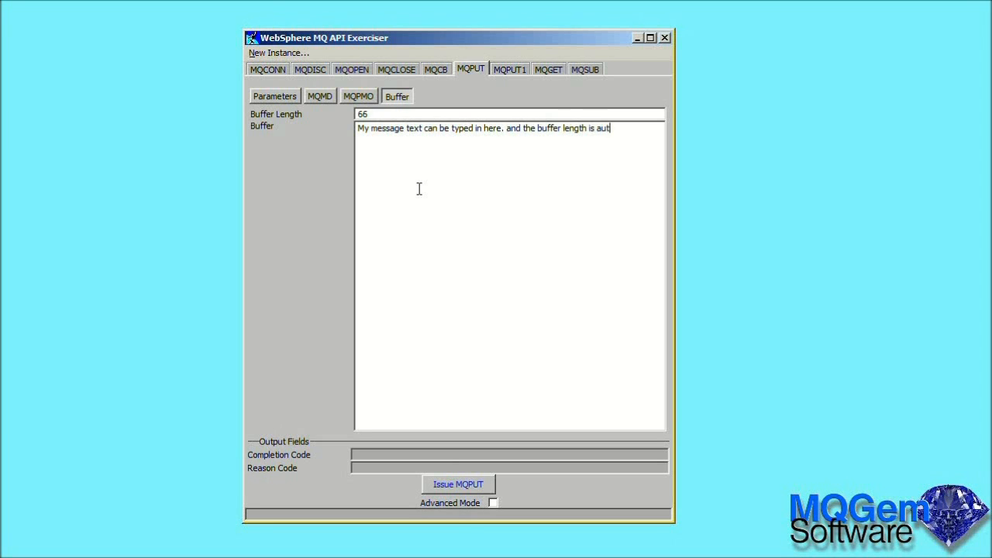
type("omatically calculated a")
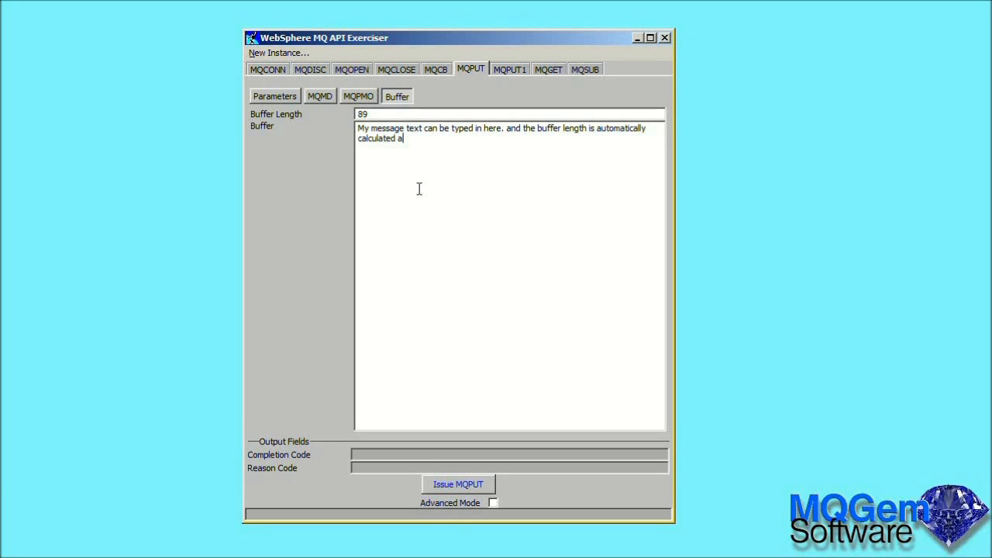
type("s we go along.")
left_click(450, 489)
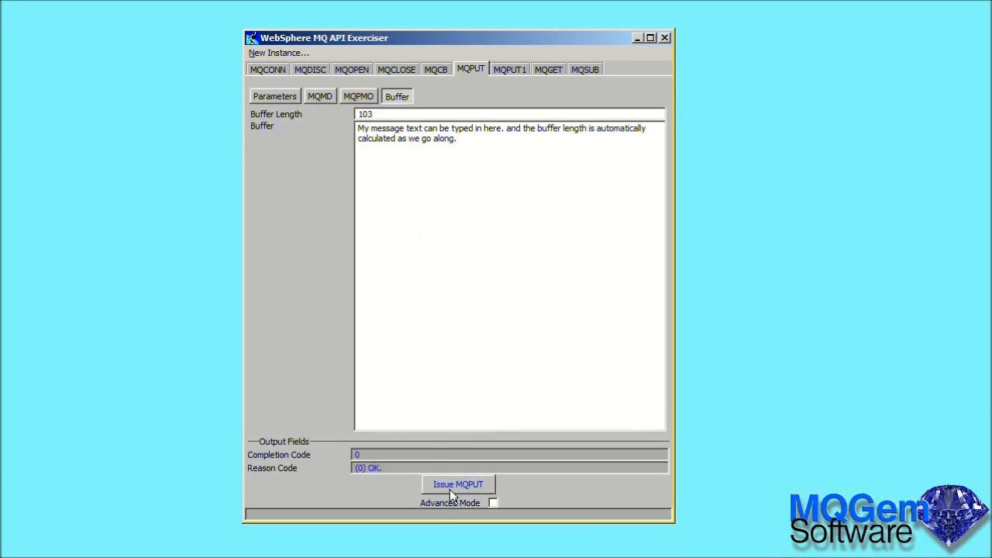
Examine the MQMD identifier and context fields and the MQPMO output fields returned by the MQPUT.
left_click(321, 98)
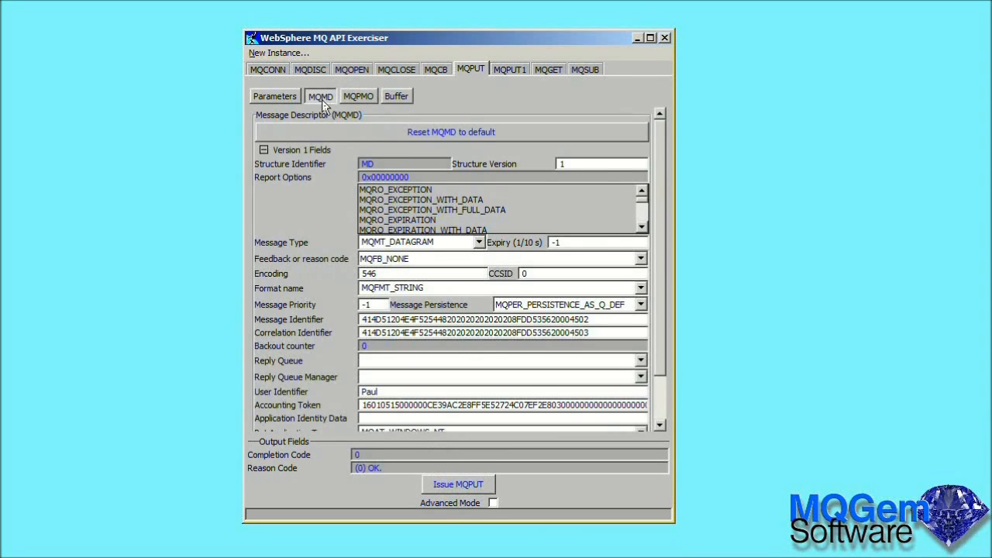
scroll(661, 175, "down", 1)
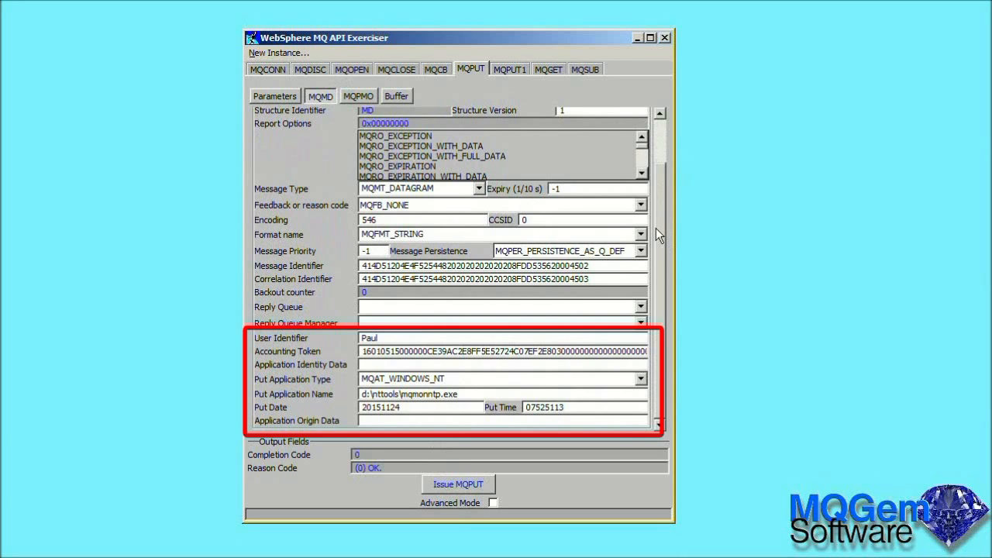
left_click(367, 98)
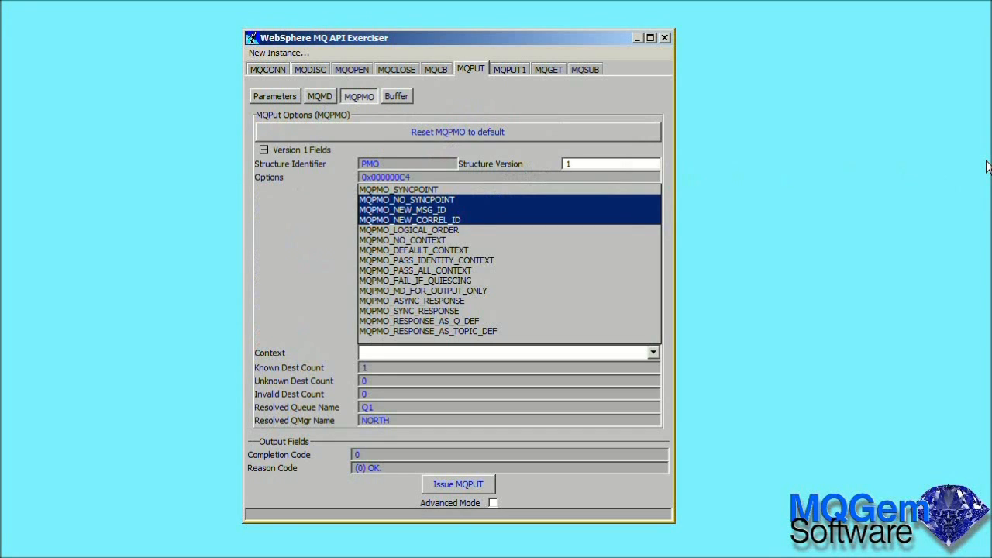
Set the MQGET buffer length to 200 and show the MQGET message descriptor.
left_click(548, 73)
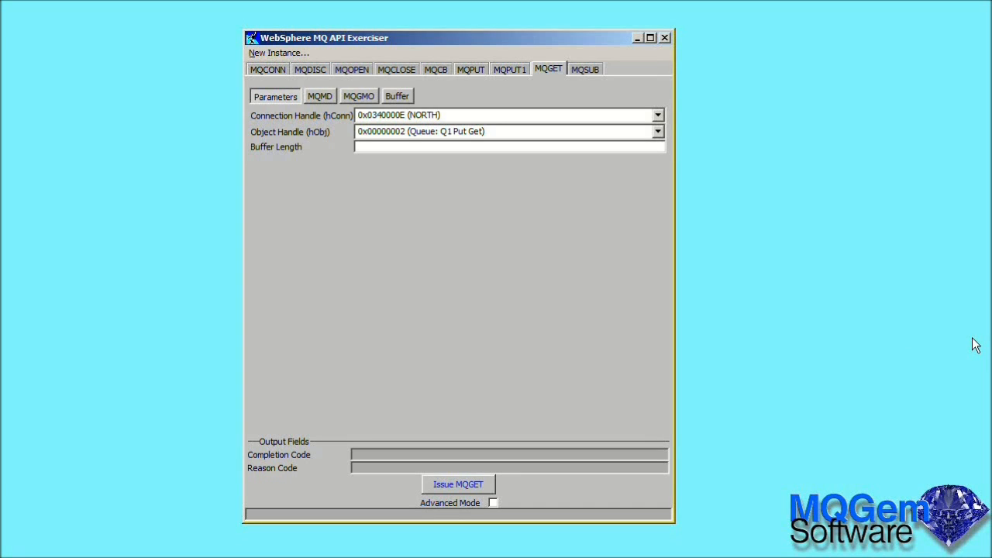
left_click(411, 146)
type("200")
left_click(321, 96)
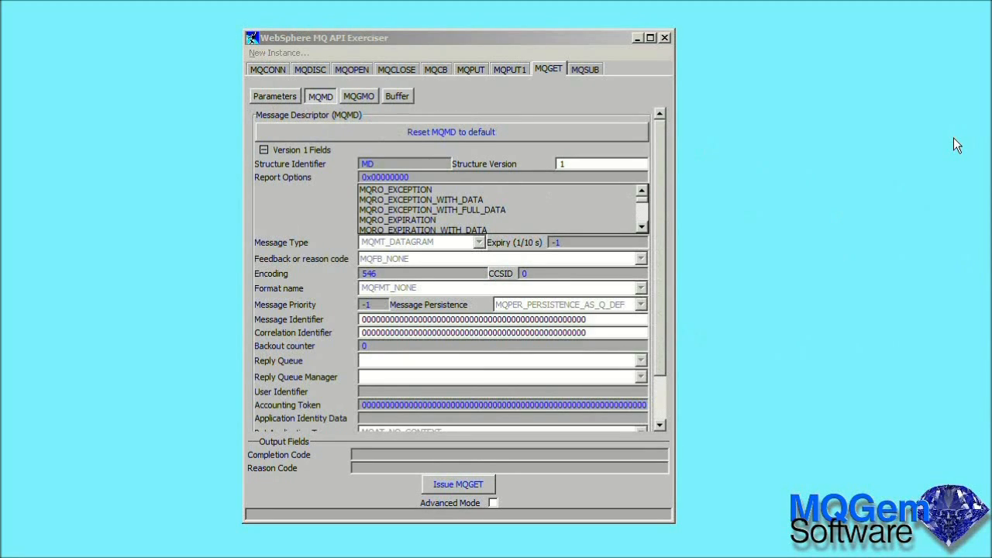
left_click(605, 40)
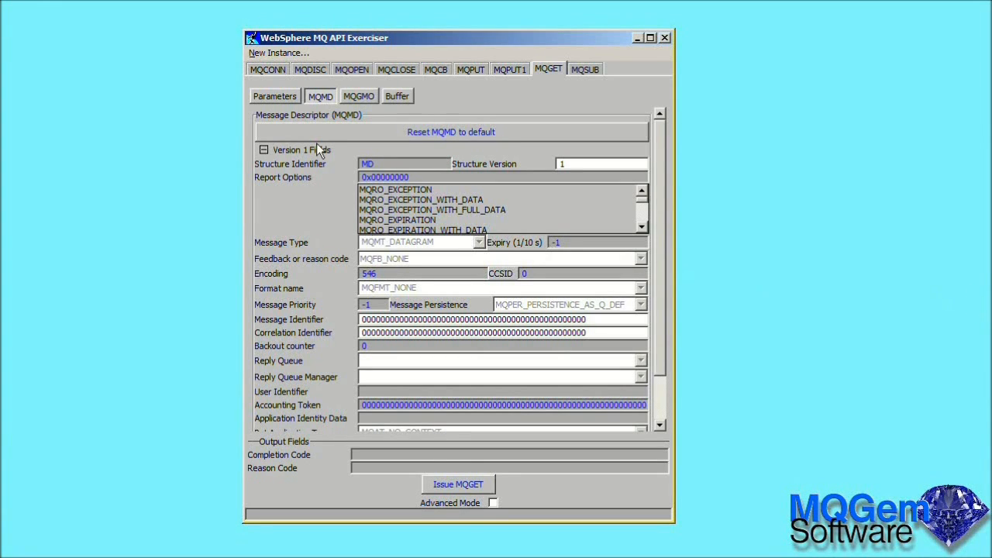
Select the get message options MQGMO_FAIL_IF_QUIESCING, MQGMO_NO_SYNCPOINT and MQGMO_NO_WAIT, and look through the rest of the options.
left_click(362, 98)
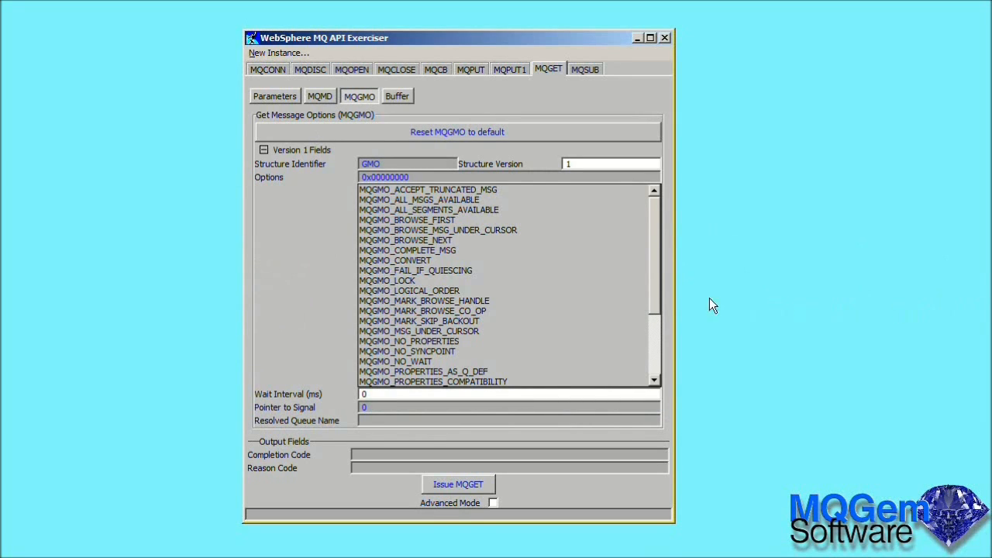
left_click(443, 269, "ctrl")
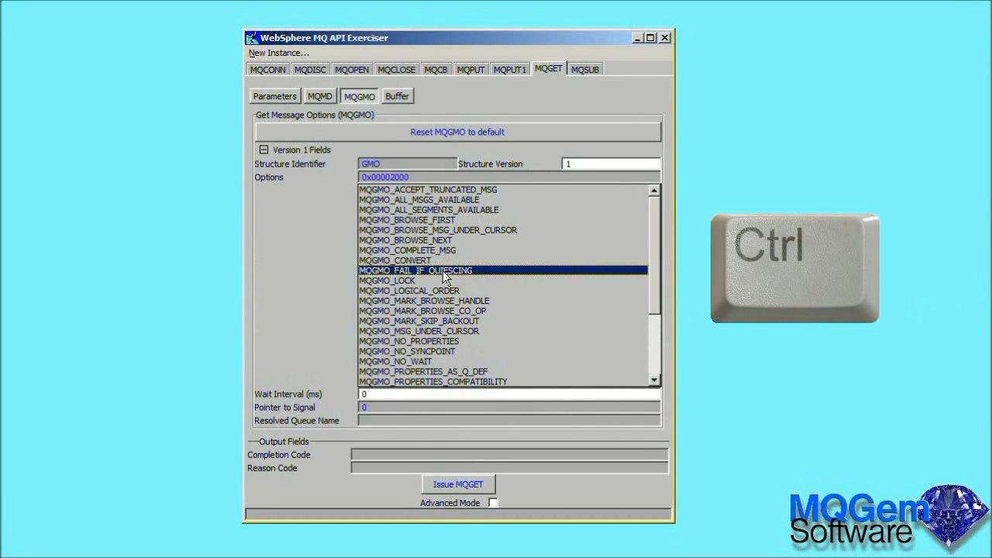
left_click(436, 351, "ctrl")
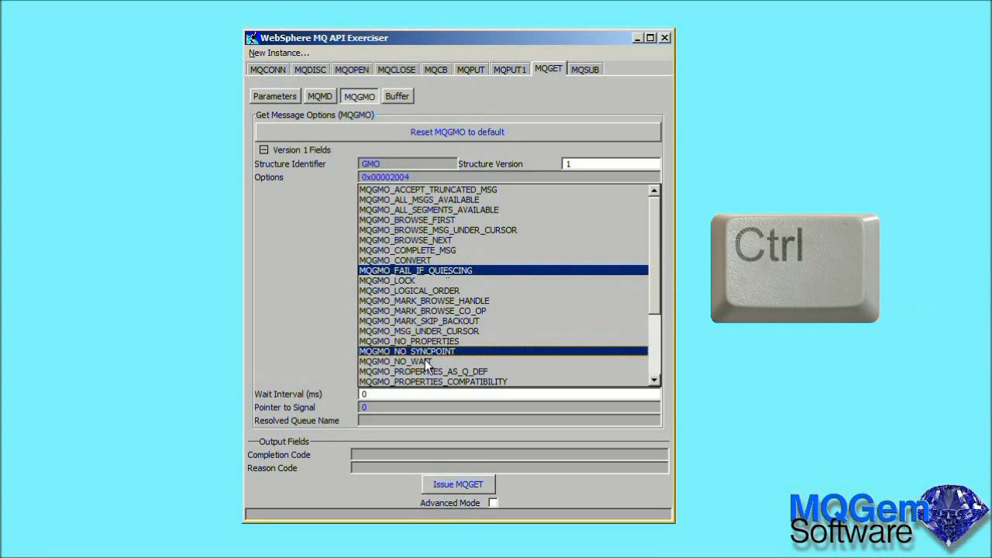
left_click(424, 360, "ctrl")
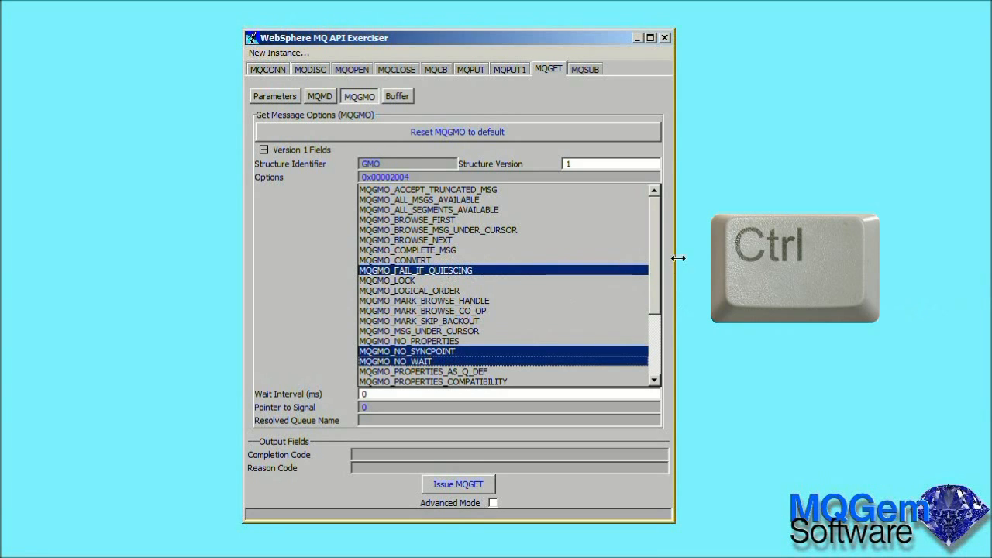
left_click_drag(652, 248, 653, 322)
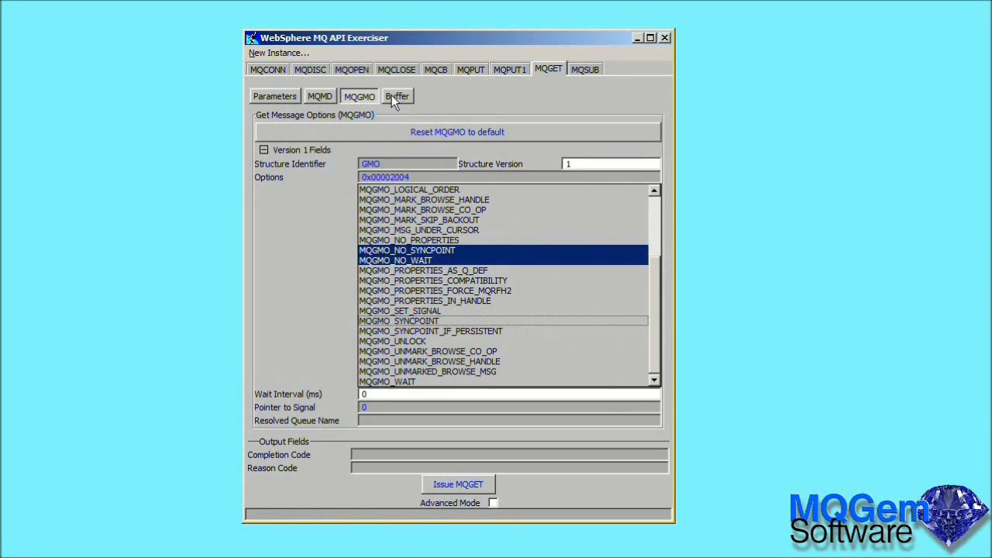
Issue the MQGET with its message buffer shown and widen the window to fit the message content.
left_click(393, 99)
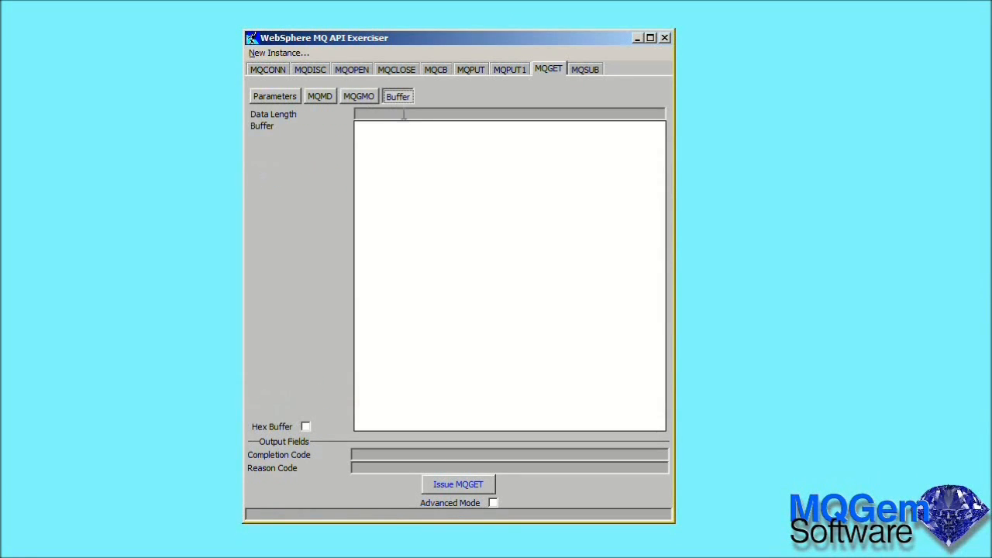
left_click(478, 485)
left_click_drag(674, 263, 793, 262)
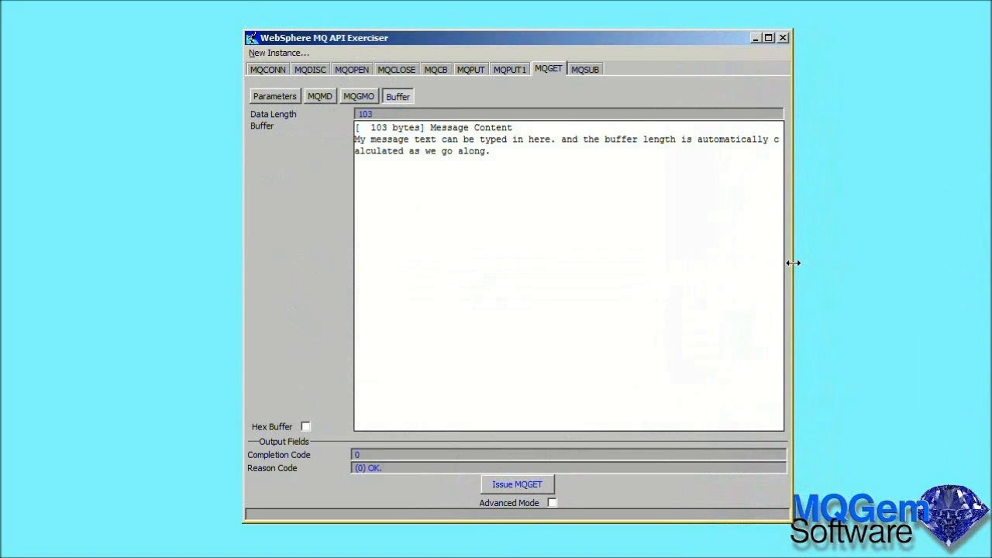
View the retrieved message in hex and in plain text, and examine its message descriptor (MQMD).
left_click(305, 427)
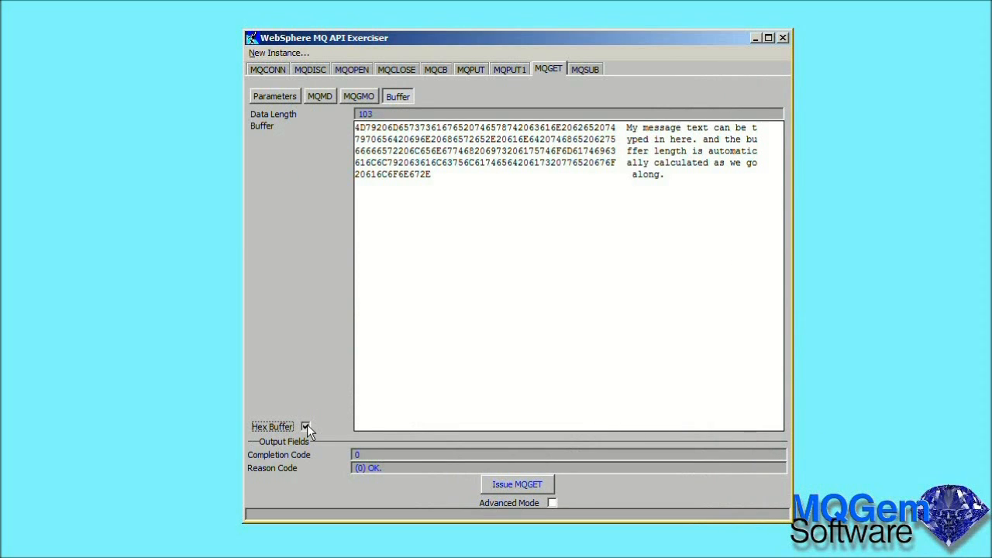
left_click(305, 426)
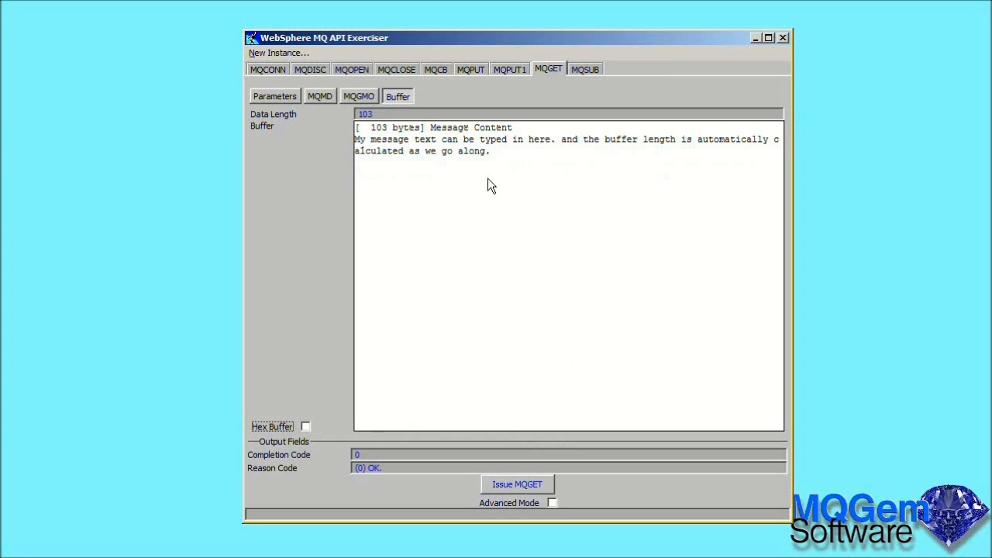
left_click(323, 99)
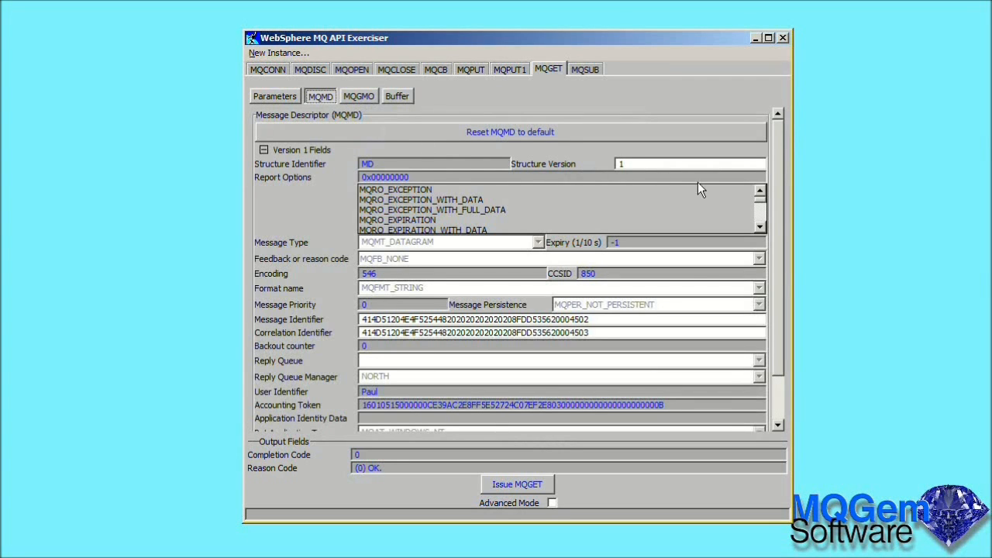
Examine the remaining fields of the retrieved message's descriptor, including its user, put application, date and time.
scroll(773, 185, "down", 2)
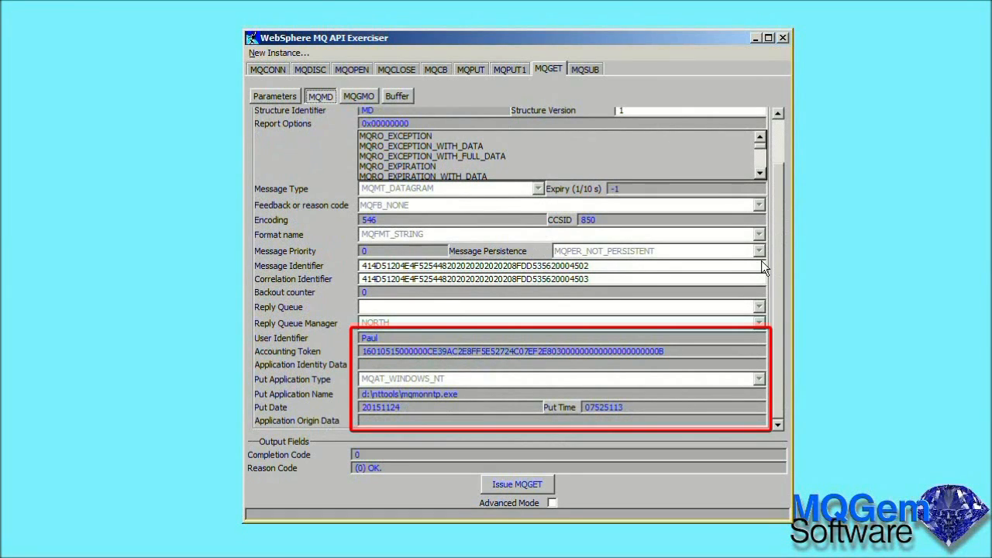
left_click(355, 93)
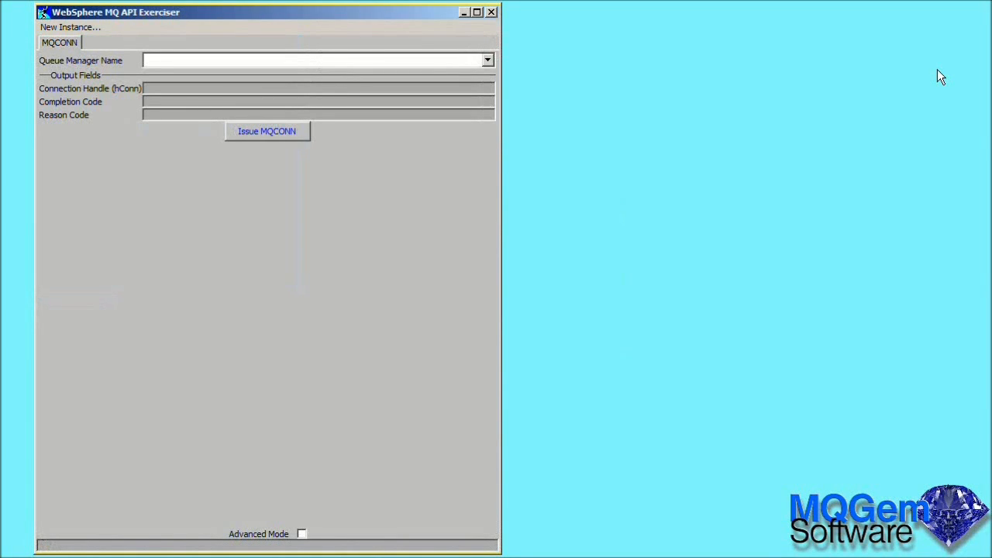
Open a second API Exerciser instance beside the first and connect both instances to queue manager NORTH.
left_click(91, 27)
left_click_drag(140, 15, 602, 11)
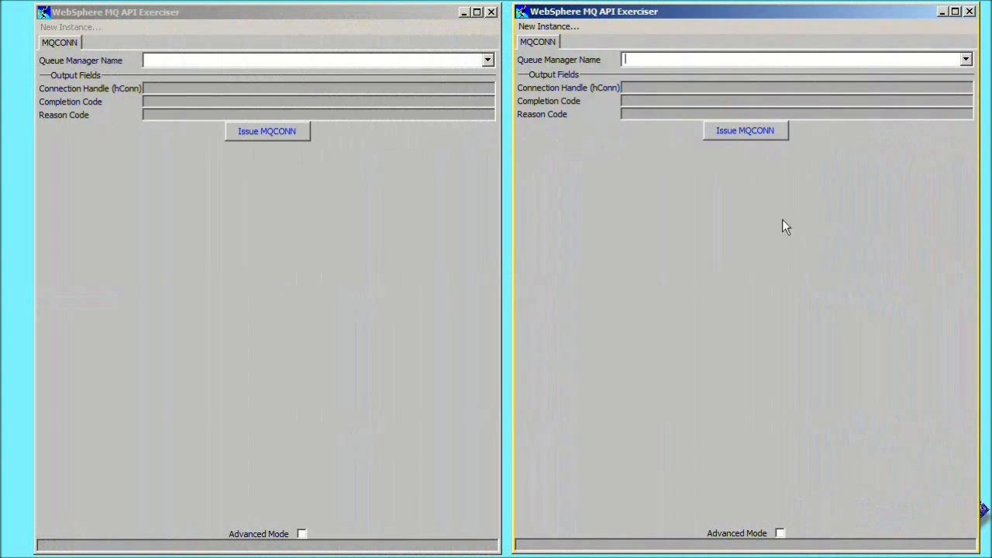
left_click(474, 62)
left_click(419, 95)
left_click(282, 134)
left_click(927, 60)
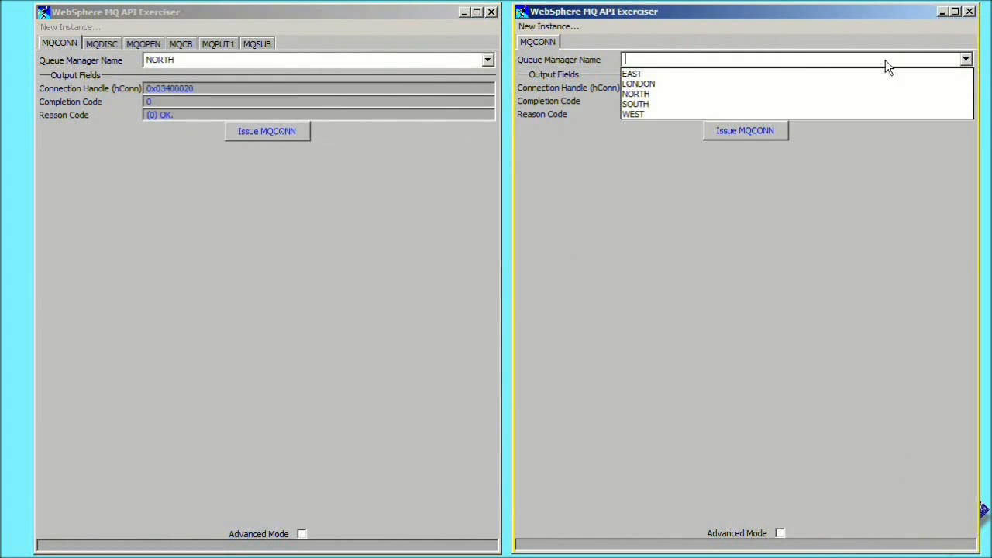
left_click(743, 94)
left_click(739, 131)
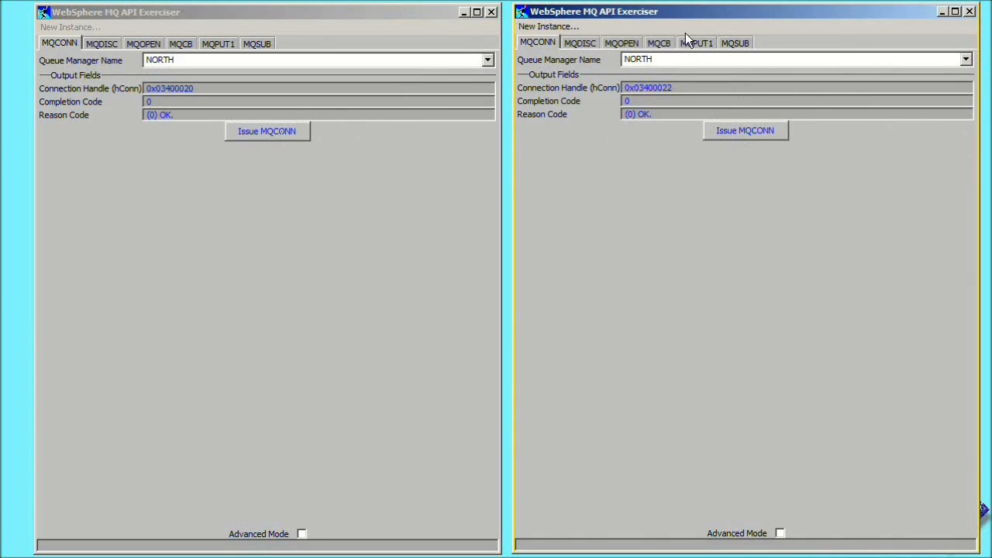
For an MQSUB in the second instance, select the subscription options MQSO_CREATE, MQSO_DURABLE, MQSO_MANAGED and MQSO_FIXED_USERID.
left_click(733, 42)
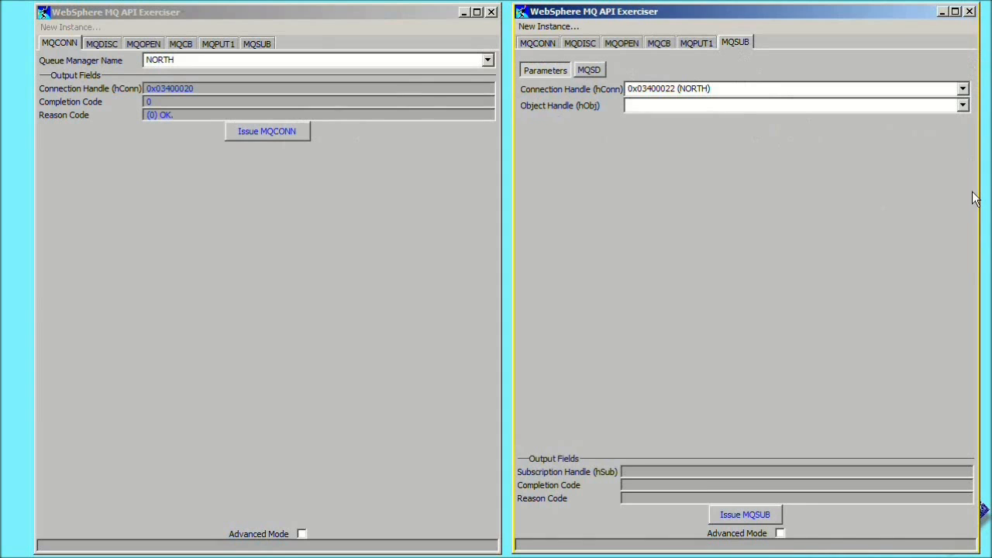
left_click(587, 70)
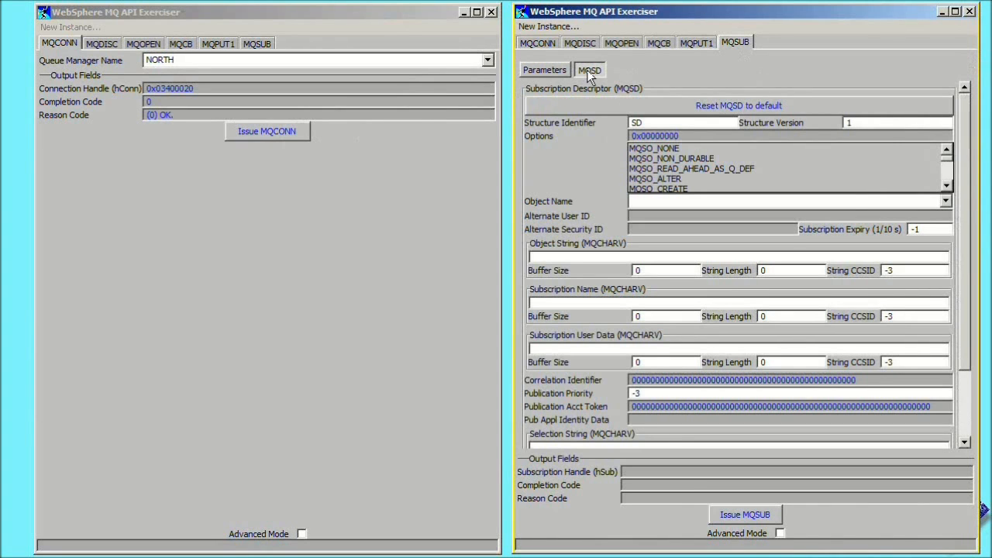
left_click(946, 186)
left_click(946, 186)
left_click(946, 186)
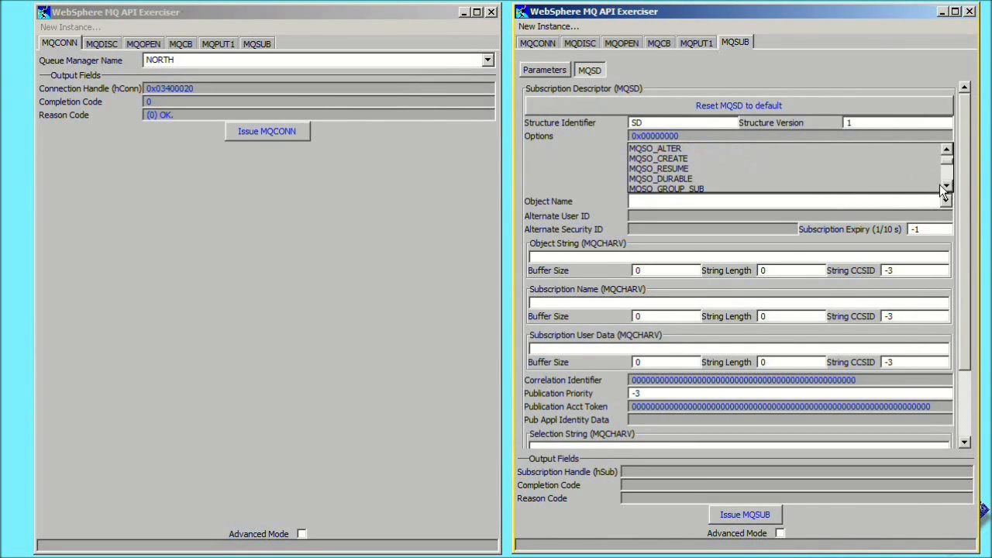
left_click(691, 158)
left_click(699, 178, "ctrl")
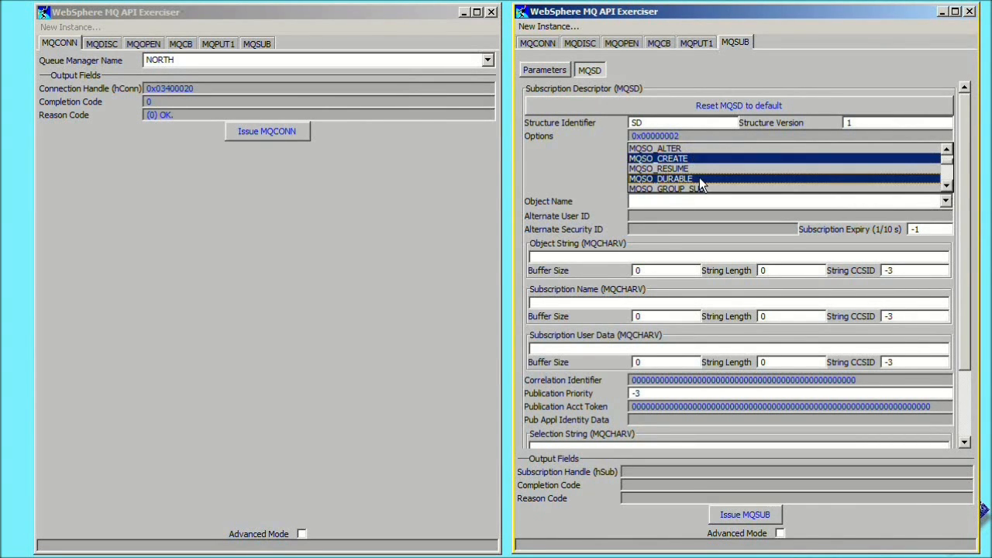
left_click(946, 186)
left_click(946, 186)
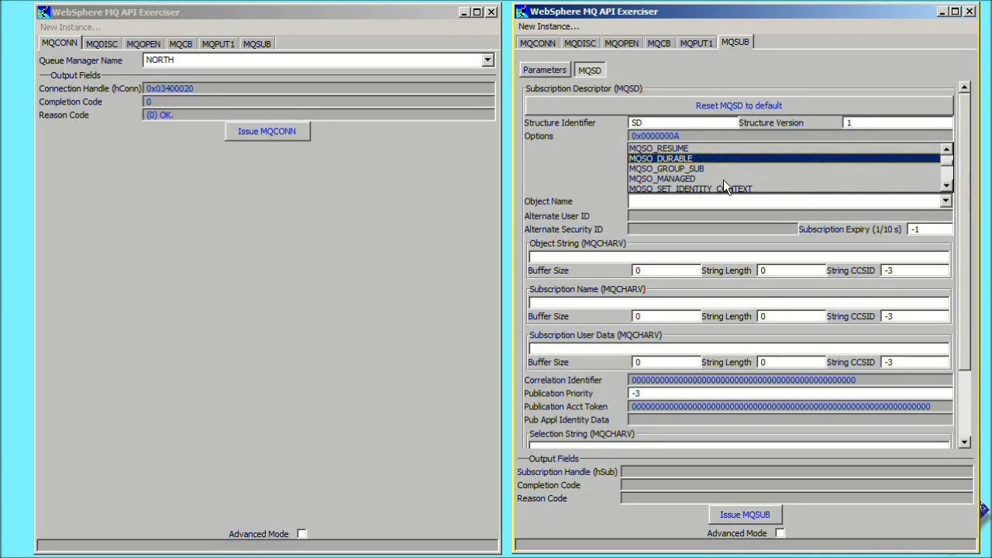
left_click(699, 178, "ctrl")
left_click(947, 187)
left_click(947, 186)
left_click(947, 186)
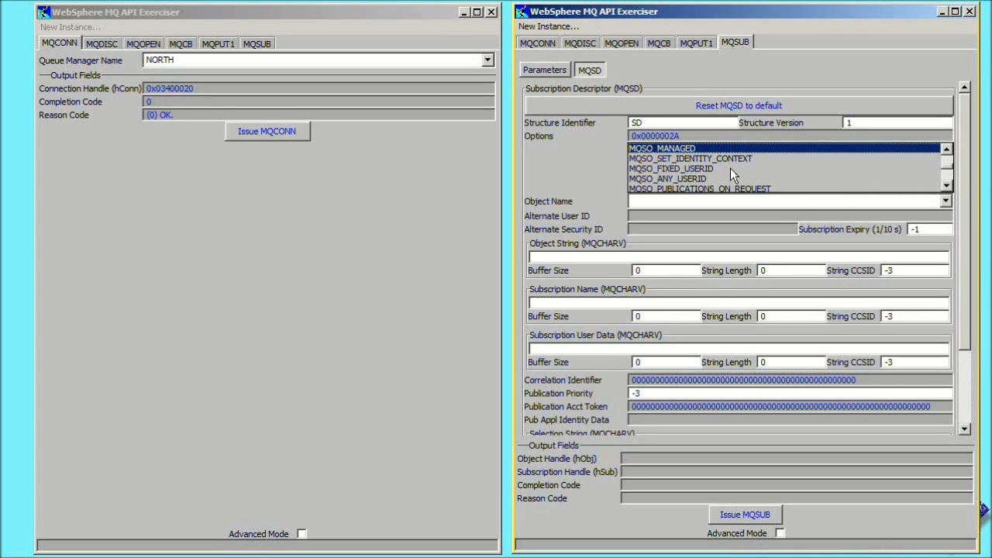
left_click(730, 168, "ctrl")
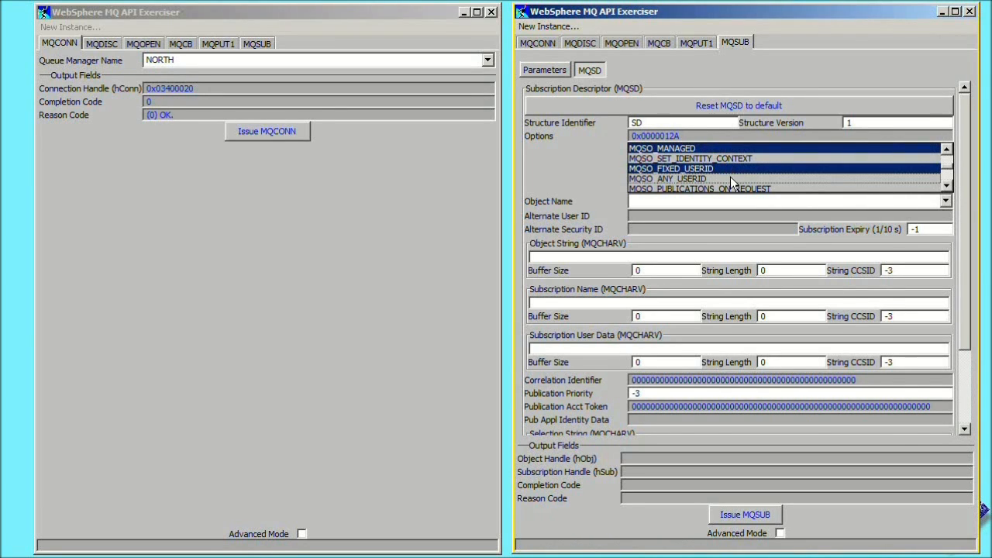
Set the object string to /Sports/Football/# and the subscription name to FootballScores, and issue the MQSUB.
left_click(698, 257)
type("/Sports/Football/#")
left_click(641, 303)
type("FootballScores")
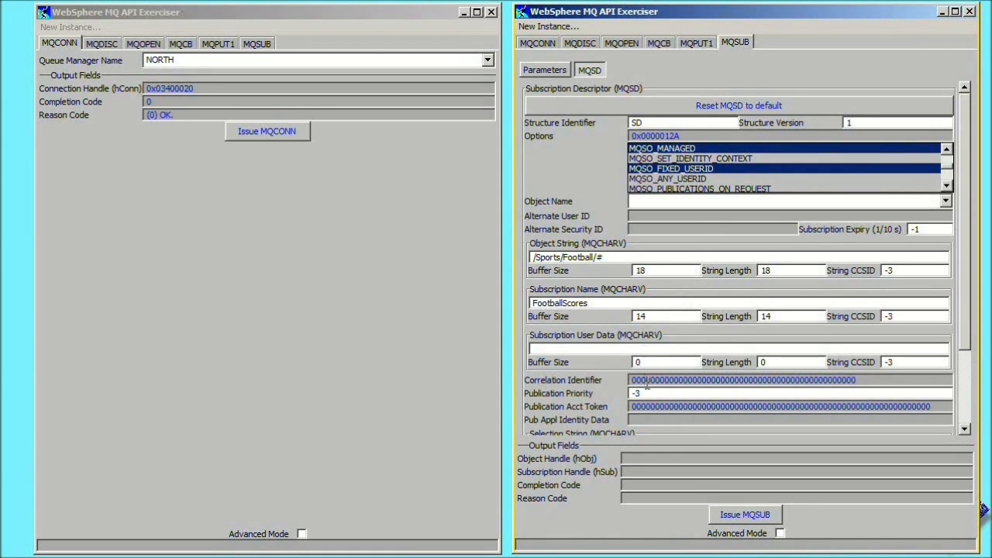
left_click(729, 518)
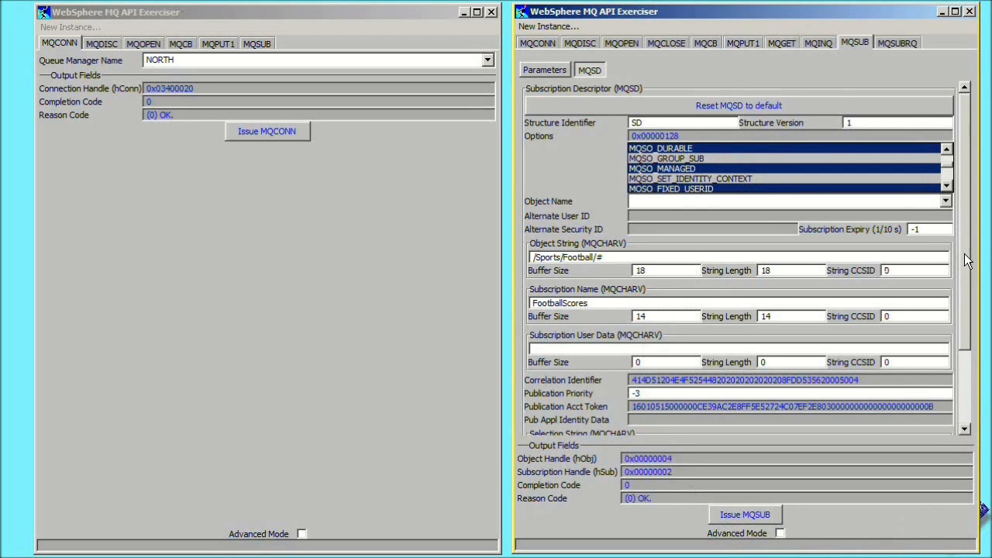
scroll(962, 257, "down", 3)
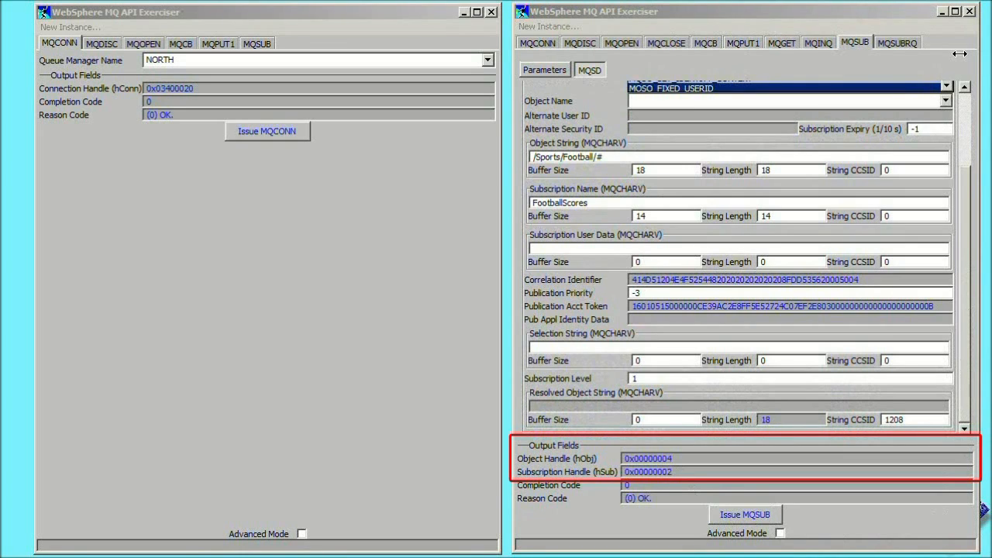
left_click(910, 12)
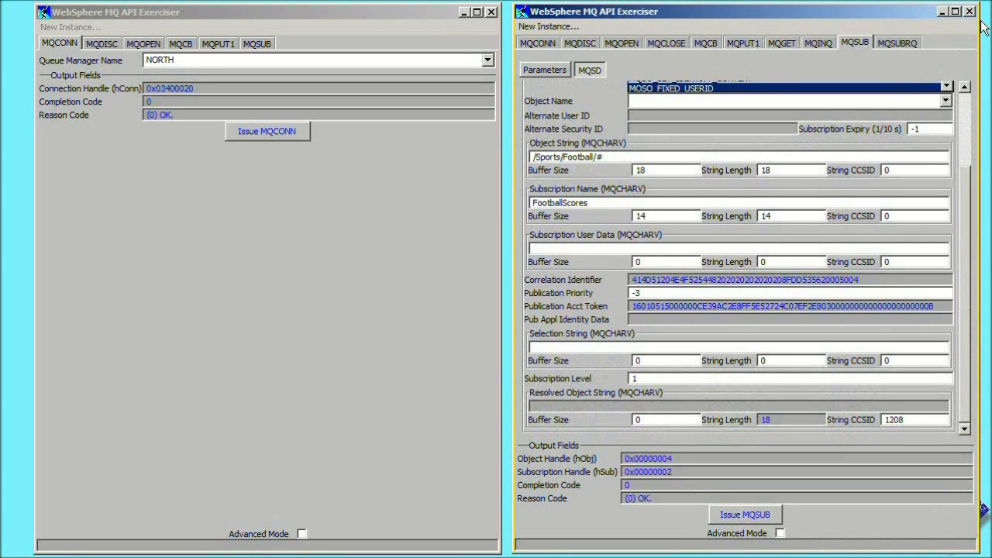
Set the MQGET buffer length to 200 for the managed subscription queue in the second instance.
left_click(784, 43)
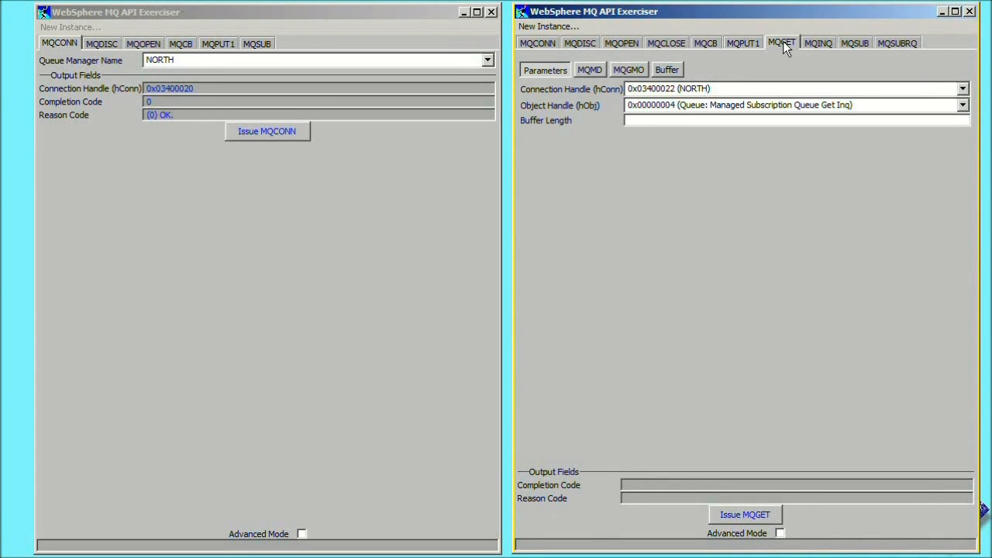
left_click(700, 122)
type("200")
Select the get message options MQGMO_WAIT and MQGMO_NO_SYNCPOINT, set the wait interval to 360000 ms, and issue the MQGET.
left_click(623, 71)
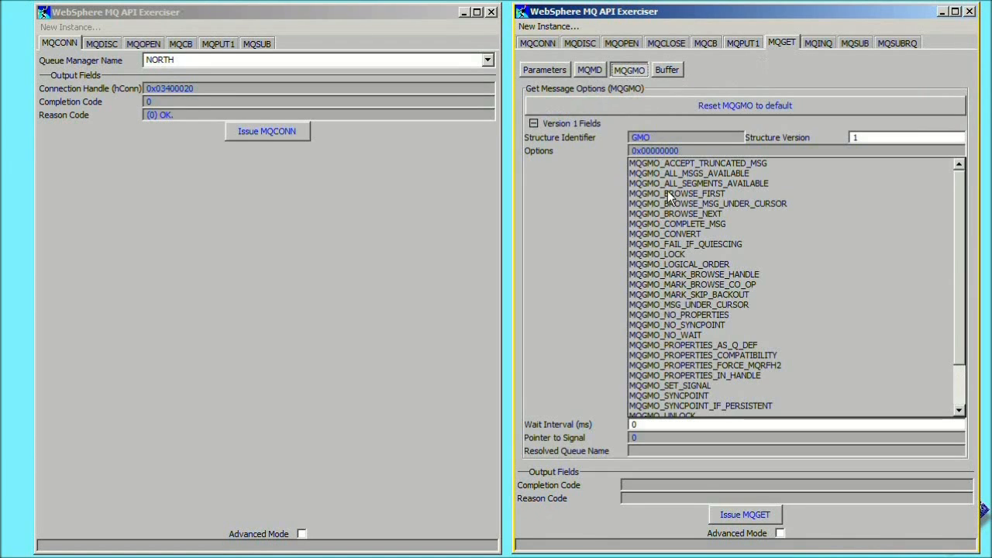
left_click_drag(959, 319, 955, 365)
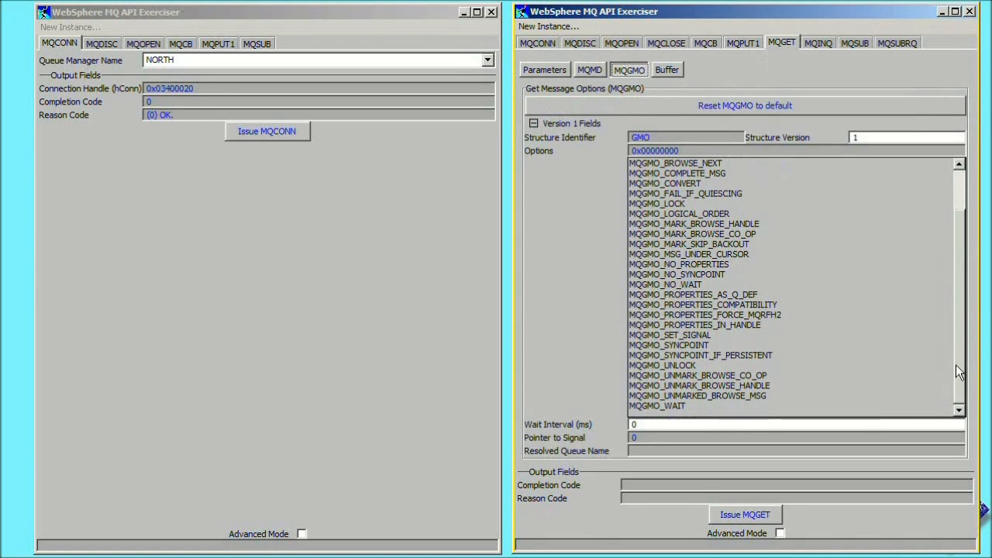
left_click(684, 407)
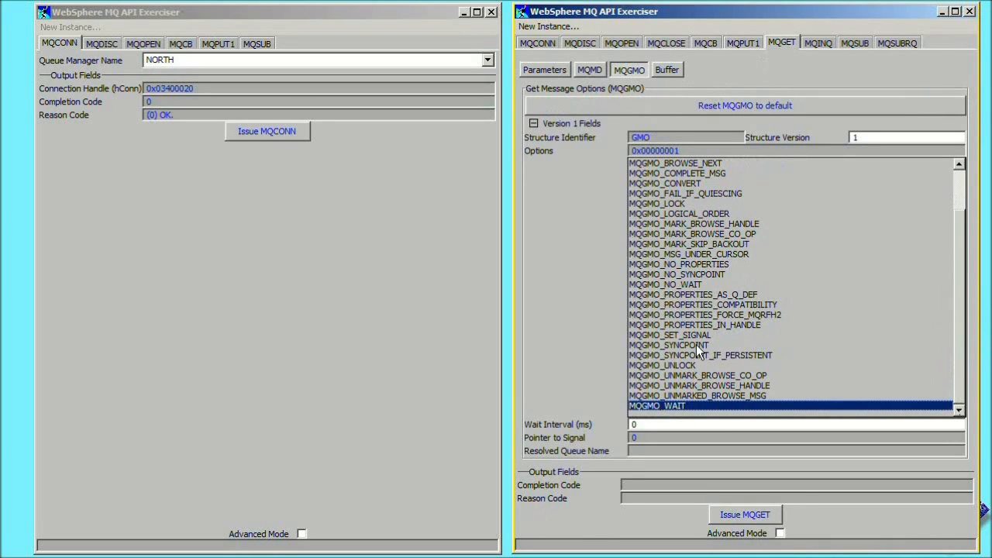
left_click(702, 275)
double_click(634, 425)
type("360000")
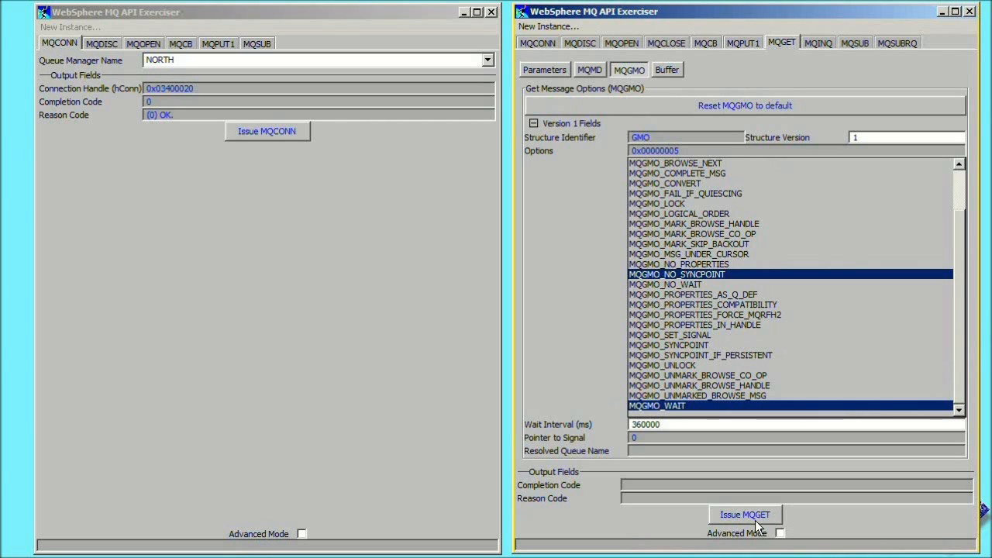
left_click(750, 519)
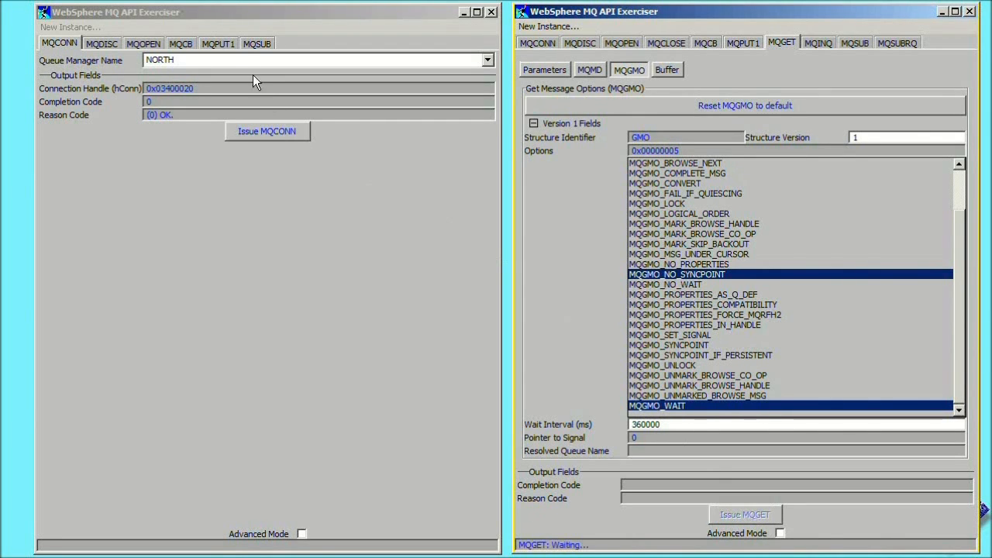
In the first instance, set the MQPUT1 object descriptor to structure version 4 and collapse its version 2 and 3 fields.
left_click(217, 45)
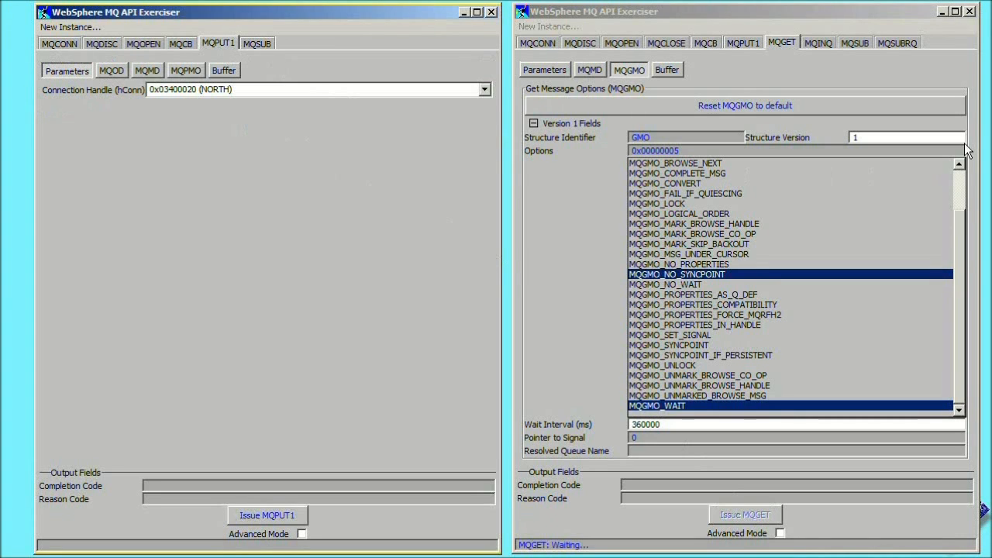
left_click(106, 70)
double_click(382, 136)
type("4")
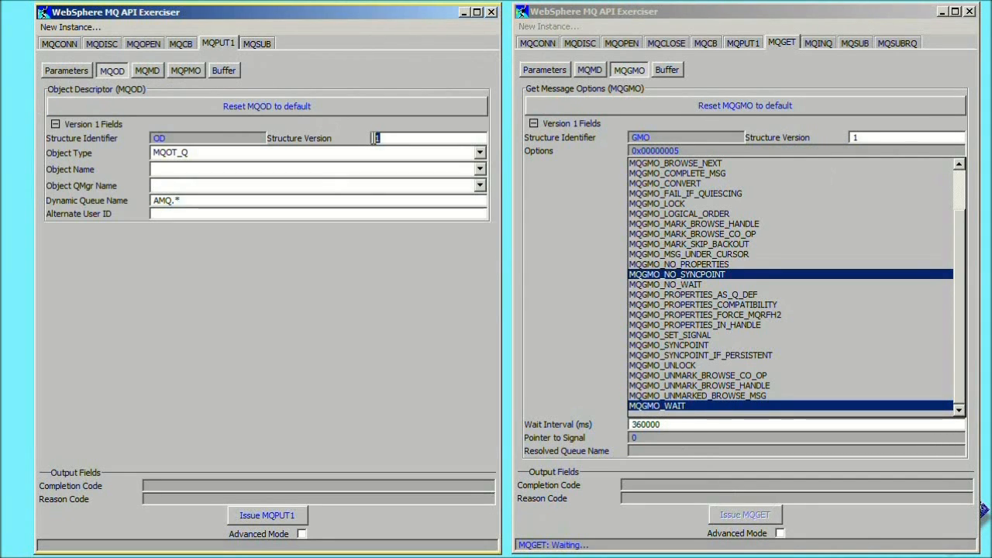
left_click(55, 227)
left_click(56, 242)
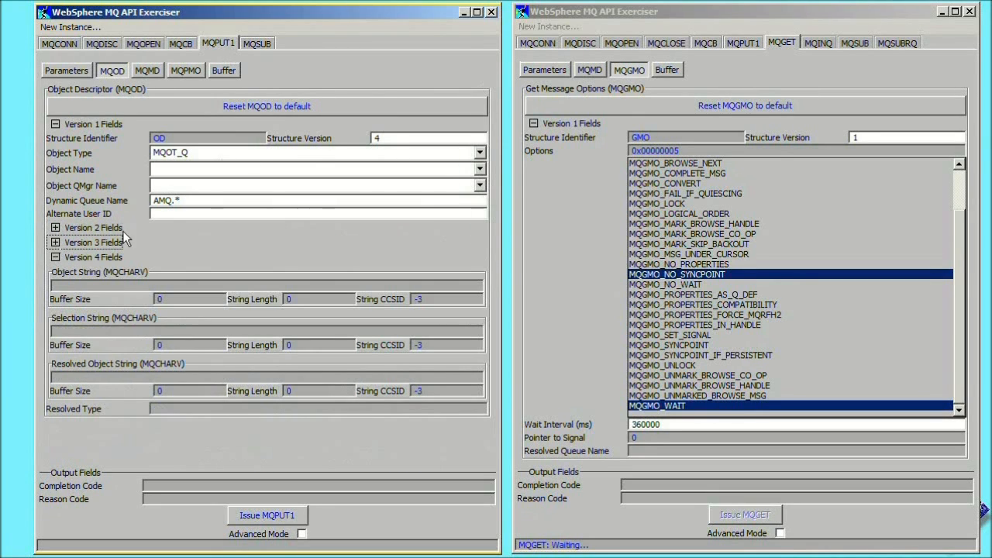
Set the MQPUT1 object type to MQOT_TOPIC and the object string to /Sports/Football/LIVTOT.
left_click(476, 154)
left_click(449, 176)
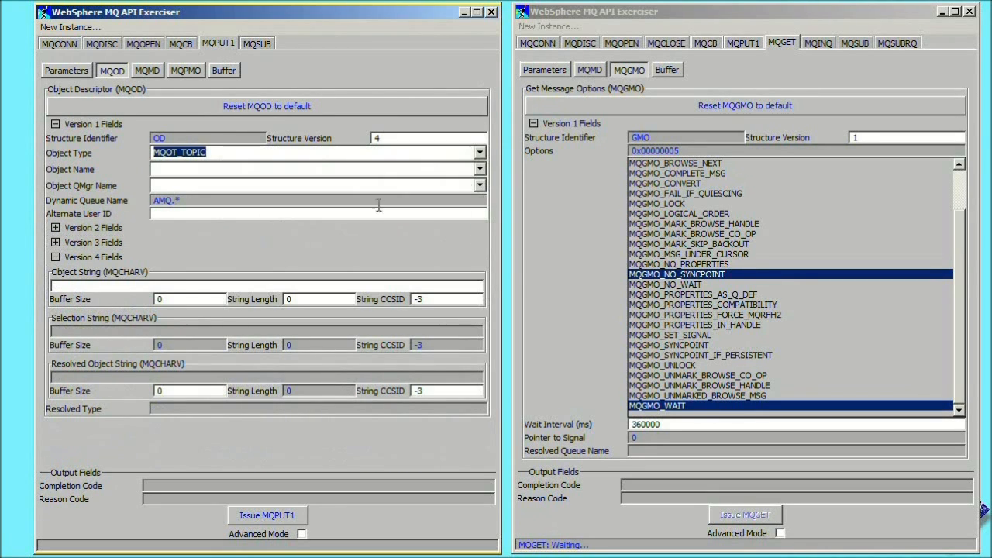
left_click(172, 284)
type("/Sports")
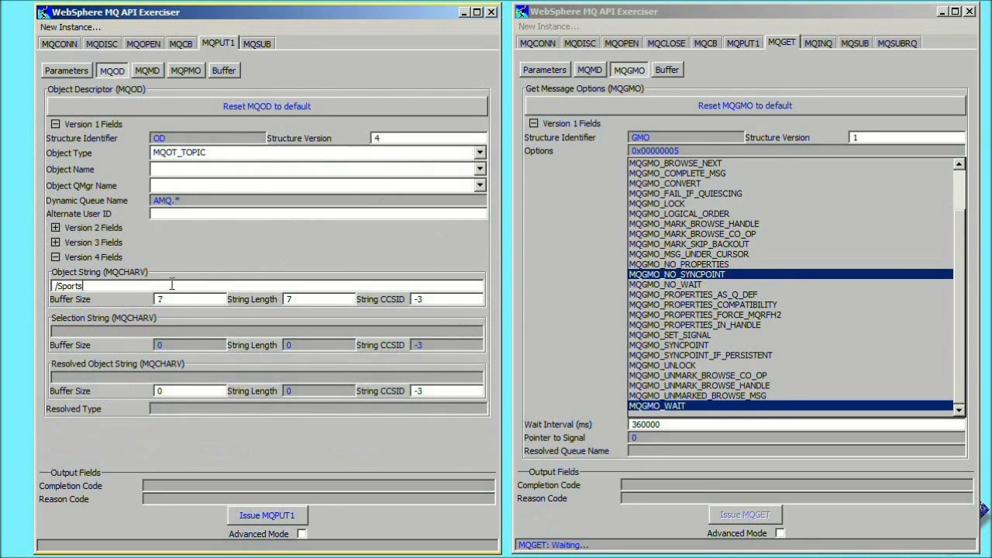
type("/Football/LIVTOT")
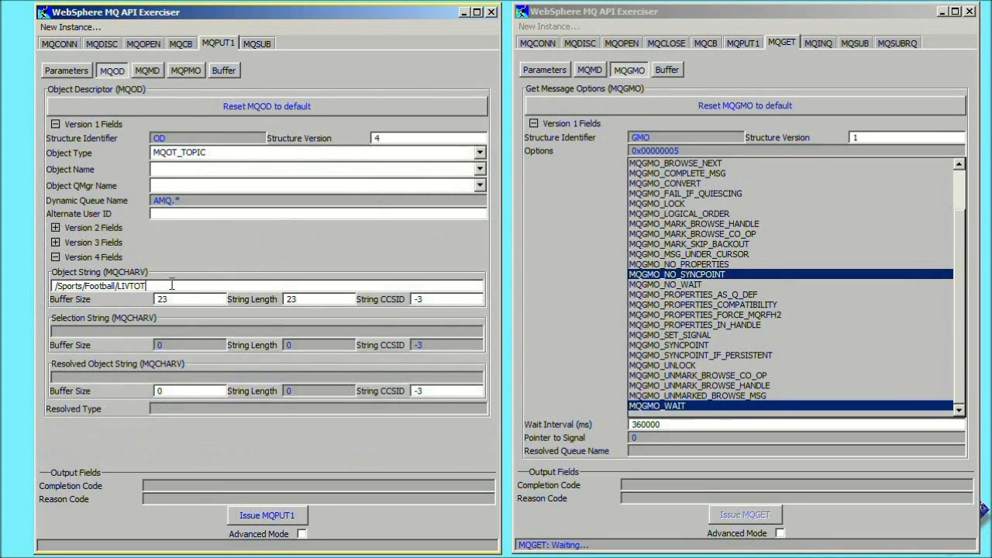
Set the MQPUT1 message format to MQFMT_STRING and show the put message options.
left_click(146, 71)
left_click(480, 263)
scroll(482, 317, "down", 4)
left_click(317, 338)
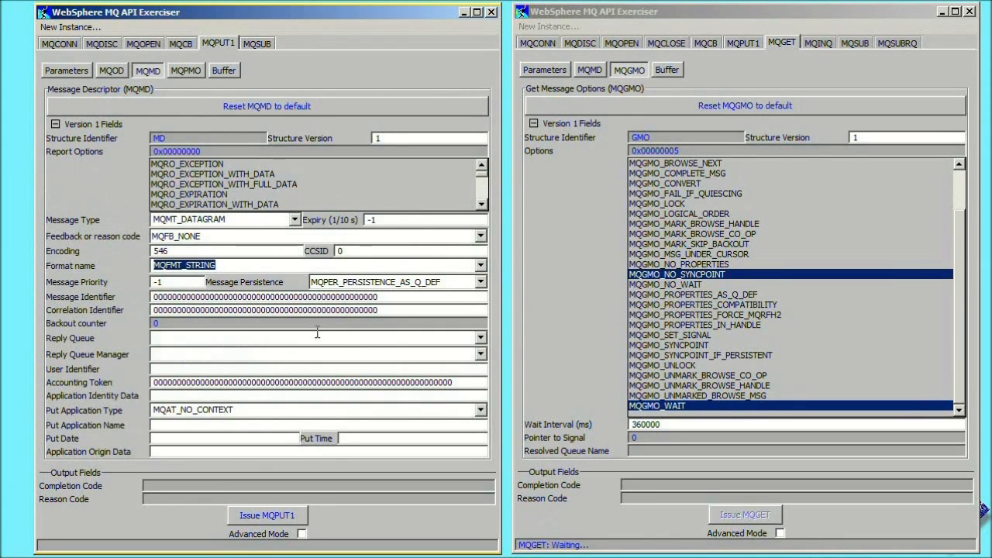
left_click(183, 72)
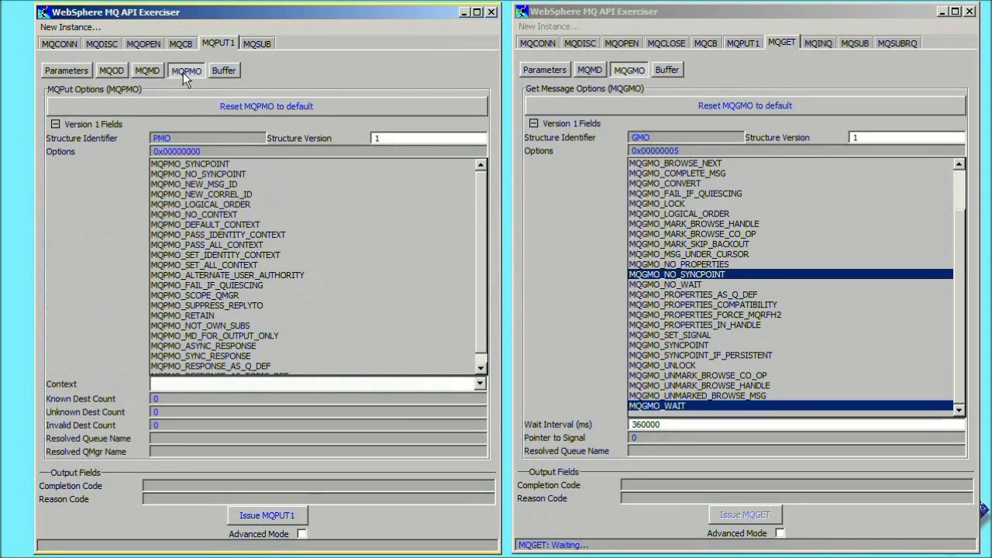
Enter "Latest Score - Liverpool 1 Tottenham 0" as the MQPUT1 message buffer.
left_click(225, 71)
left_click(230, 179)
type("Latest Score - Liverpool 1:")
key("BackSpace")
type("Tottenham 0")
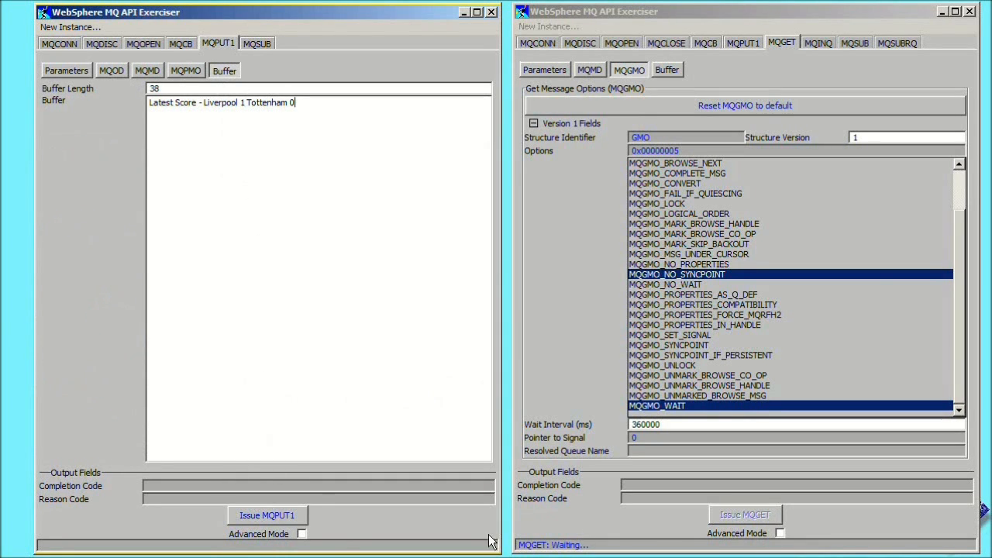
Issue the MQPUT1 with the waiting MQGET's message buffer shown, and minimize both instances.
left_click(671, 70)
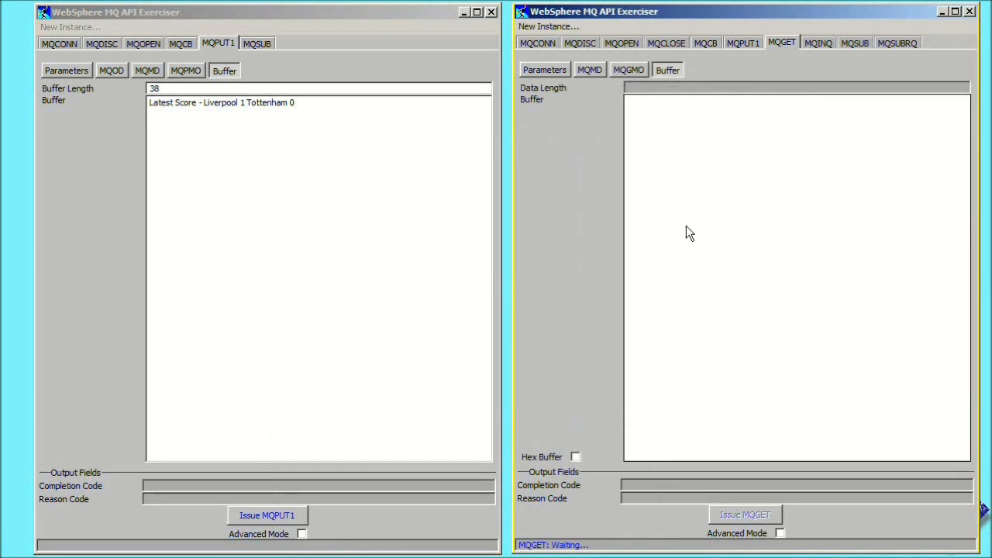
left_click(259, 525)
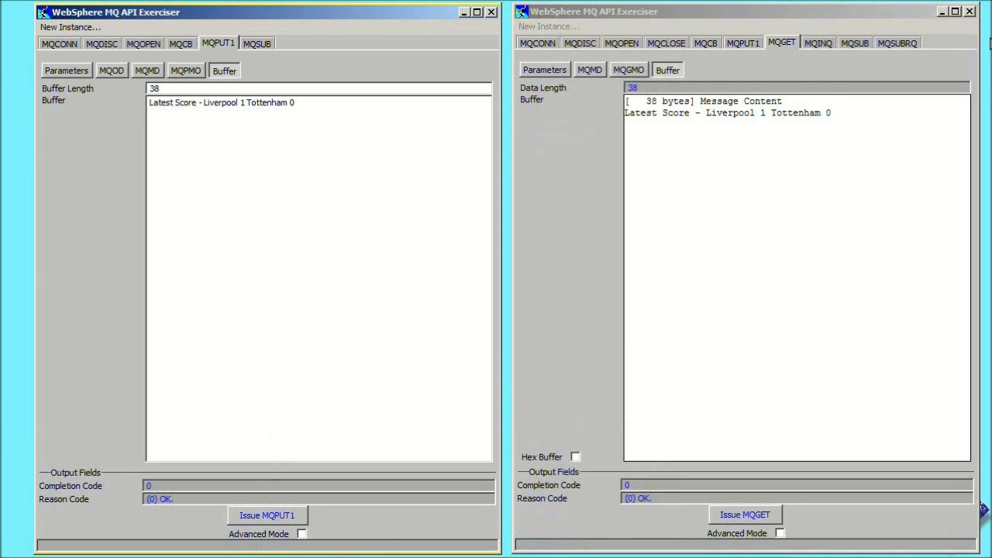
left_click(941, 13)
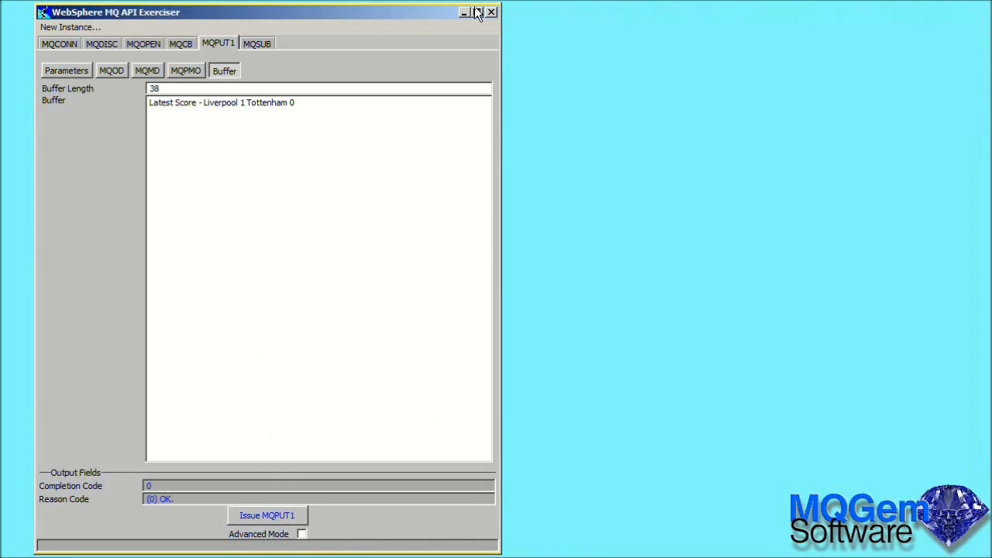
left_click(466, 12)
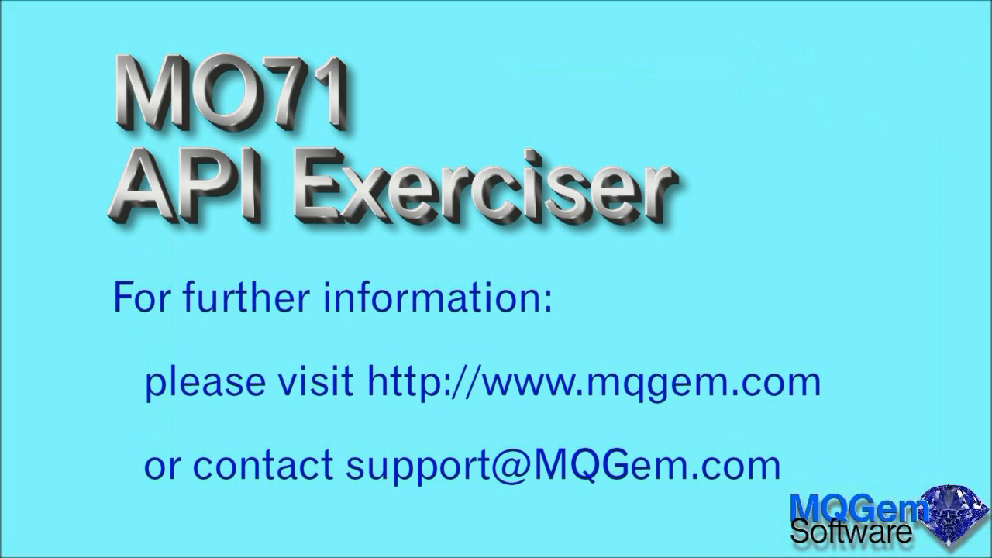